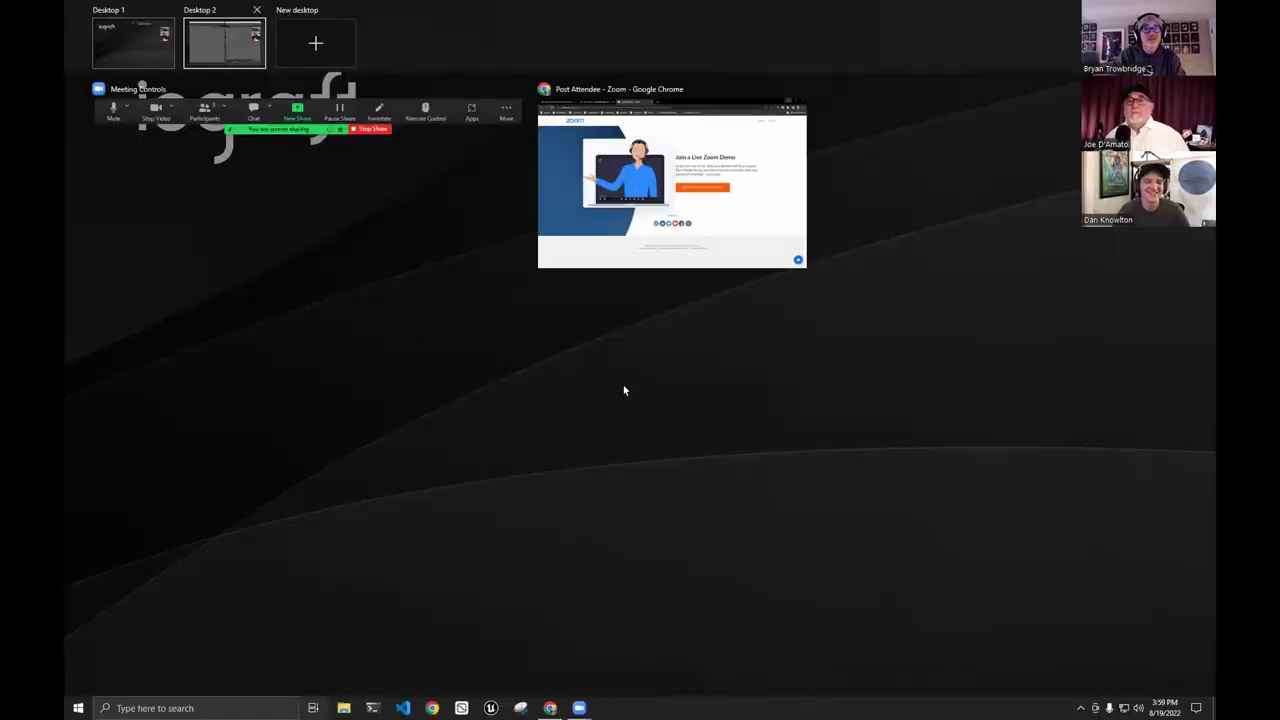
Open the graph houdini_polyreduce.iog from the iog-demo-graphs folder in iograft.
{"action": "left_click", "coordinate": [624, 390]}
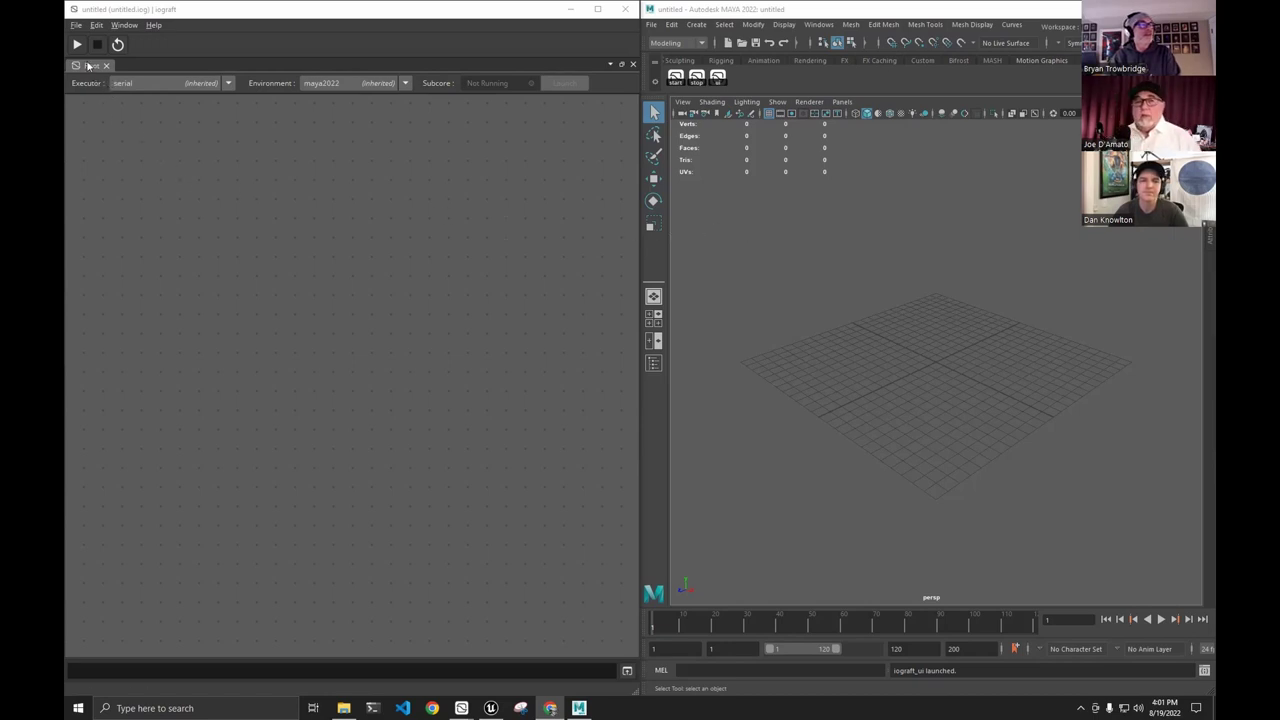
{"action": "left_click", "coordinate": [76, 25]}
{"action": "left_click", "coordinate": [97, 88]}
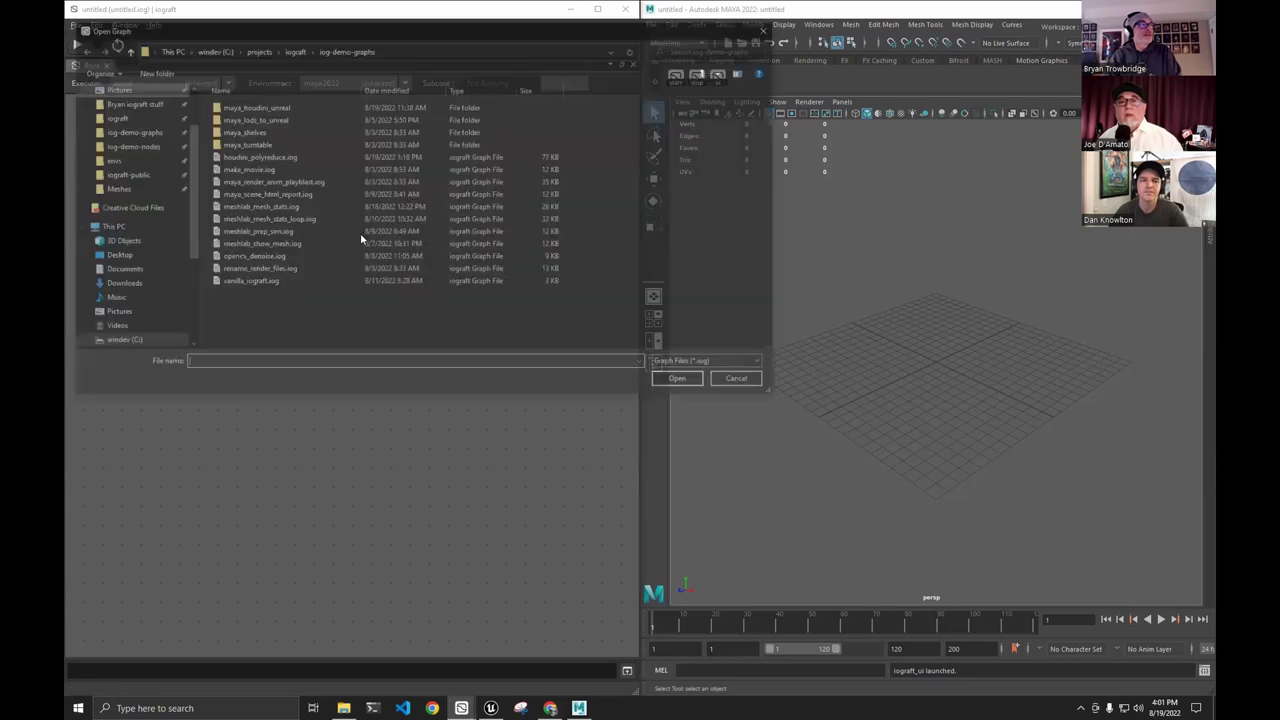
{"action": "left_click", "coordinate": [278, 157]}
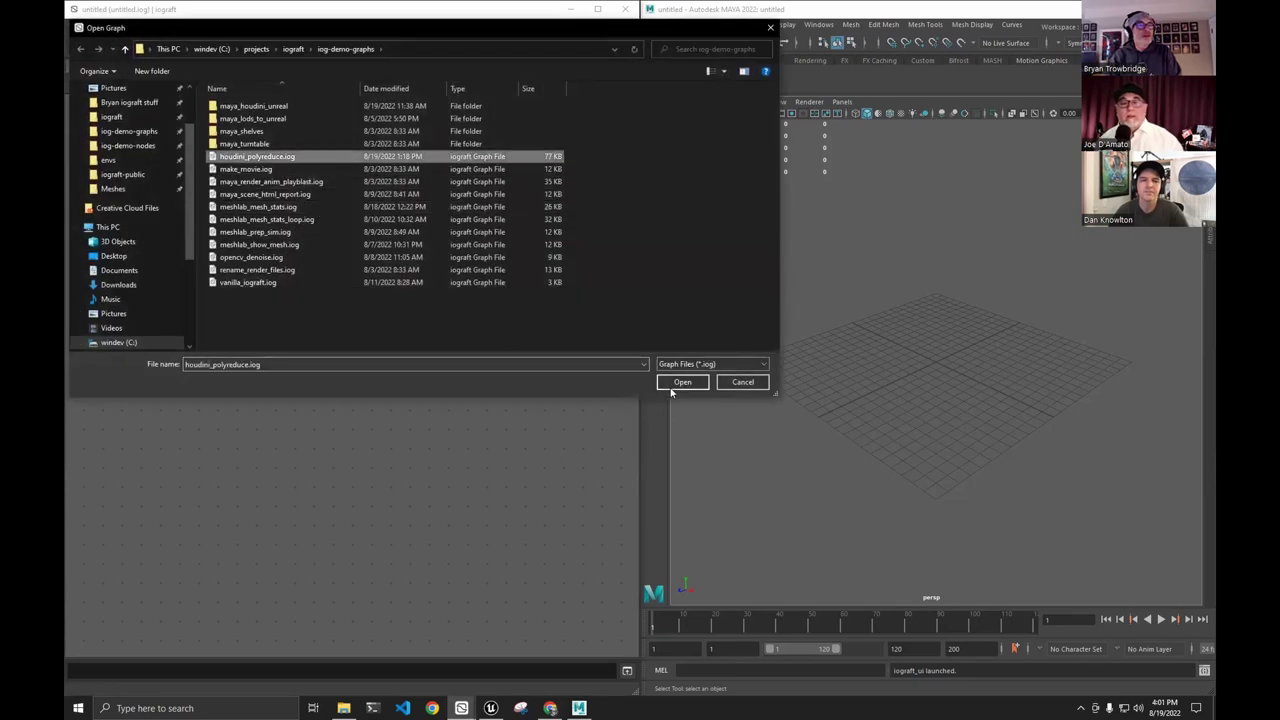
{"action": "left_click", "coordinate": [674, 385]}
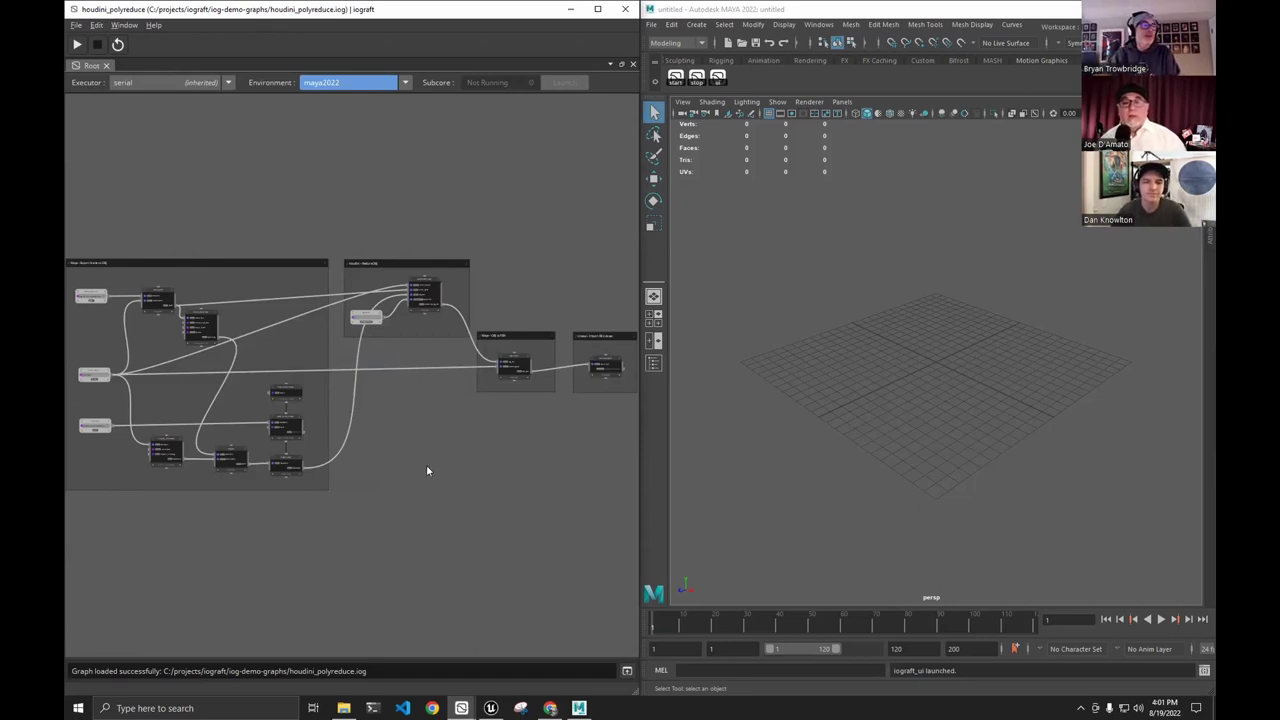
Examine the Maya - Export Scene to OBJ group, including its open_scene_maya1 and export_obj1 nodes.
{"action": "scroll", "coordinate": [426, 454], "scroll_direction": "up", "scroll_amount": 8}
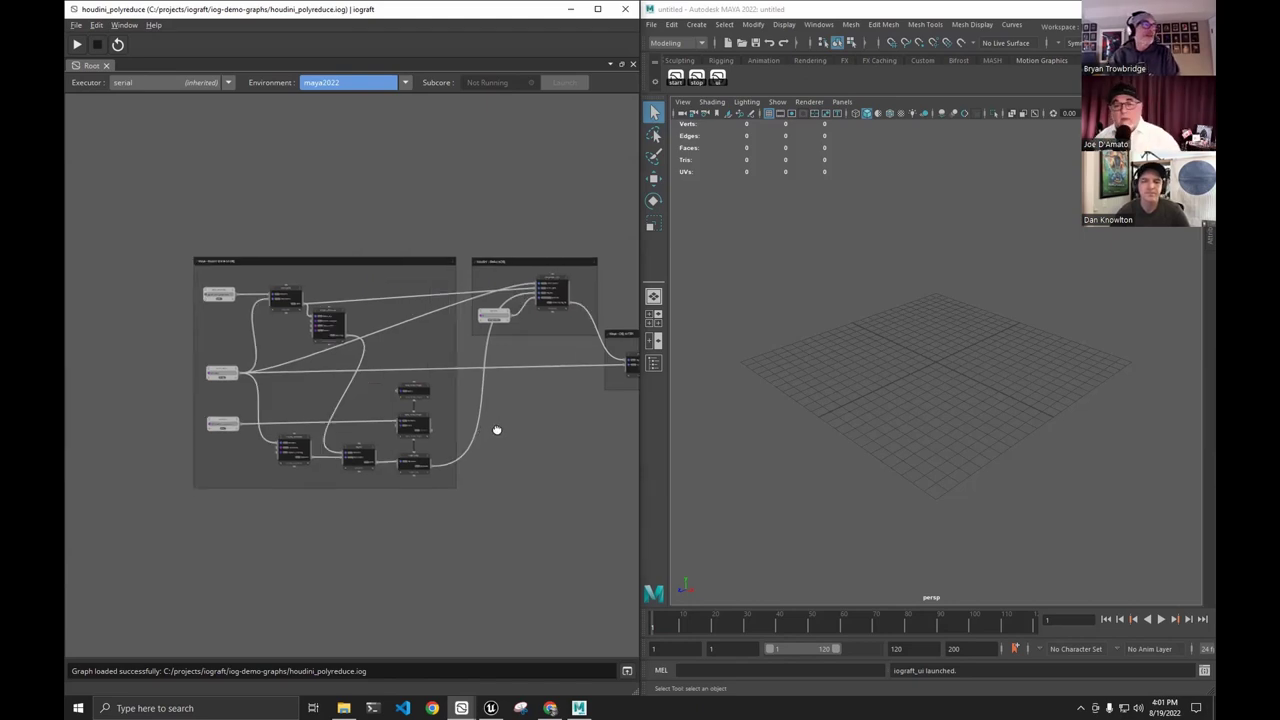
{"action": "scroll", "coordinate": [383, 352], "scroll_direction": "down", "scroll_amount": 8}
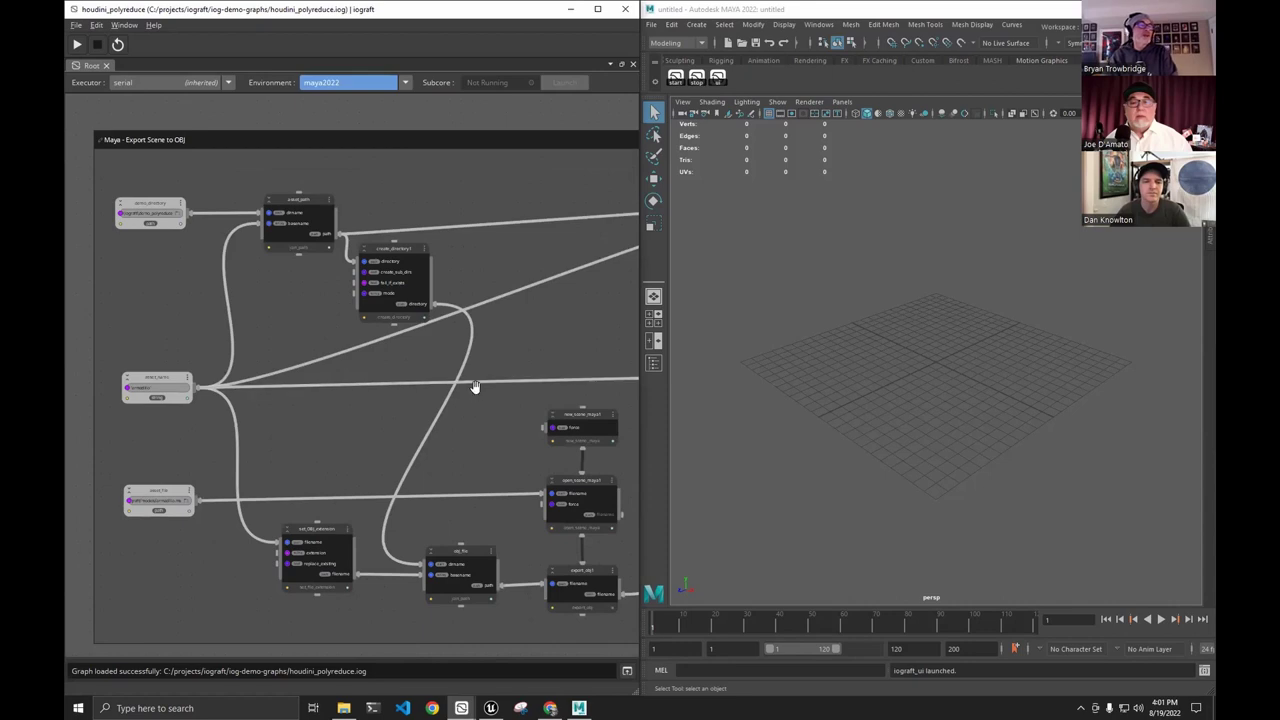
{"action": "middle_click_drag", "start_coordinate": [497, 400], "coordinate": [422, 408]}
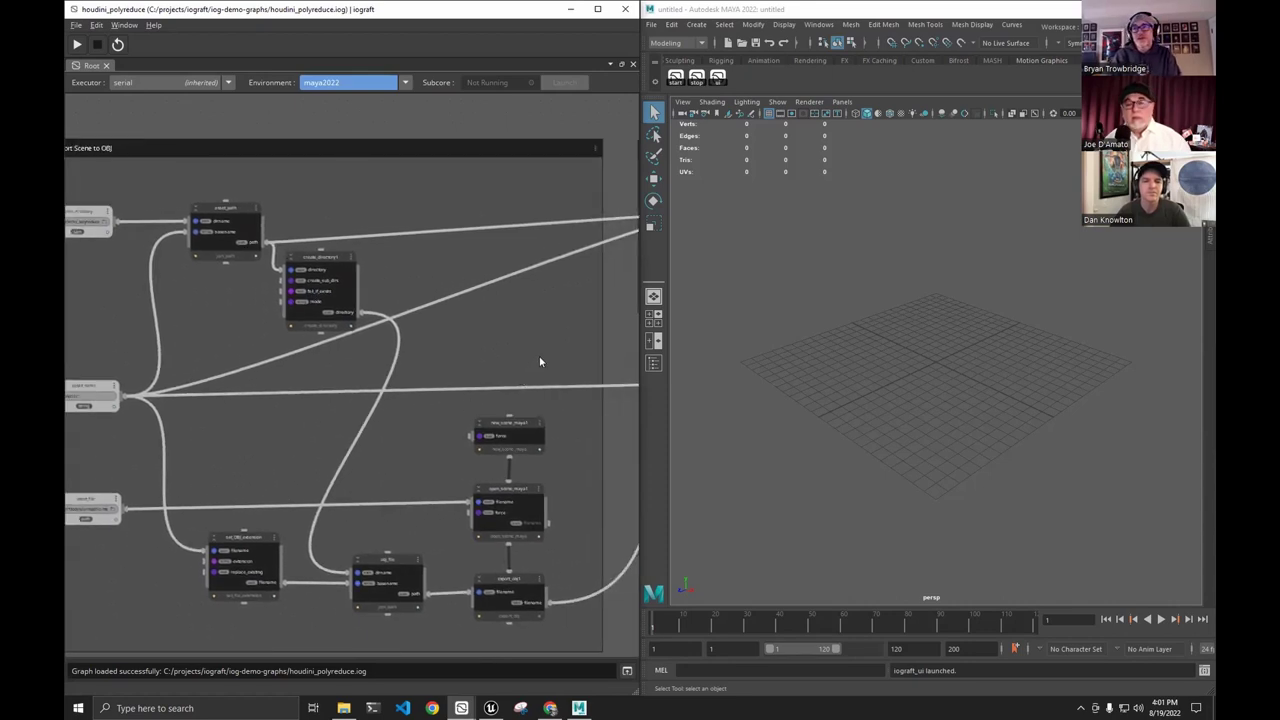
{"action": "middle_click_drag", "start_coordinate": [531, 363], "coordinate": [356, 158]}
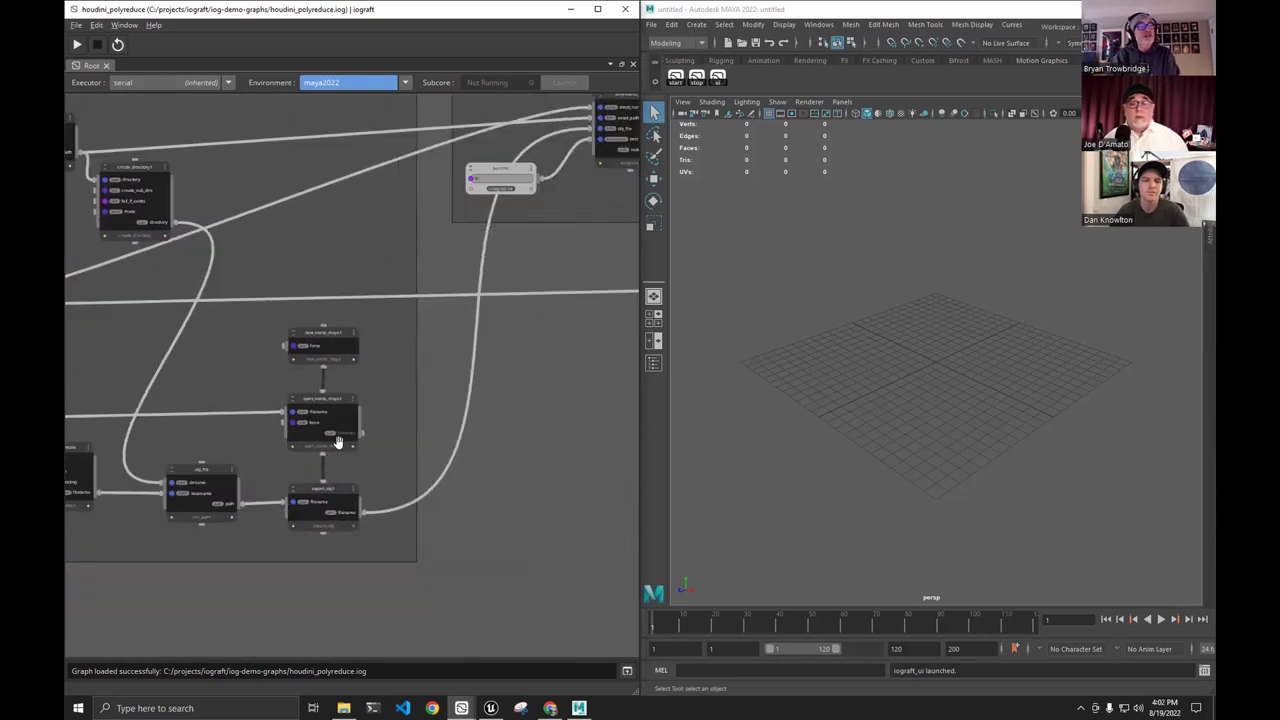
{"action": "scroll", "coordinate": [332, 460], "scroll_direction": "up", "scroll_amount": 2}
{"action": "middle_click_drag", "start_coordinate": [397, 420], "coordinate": [421, 350]}
{"action": "scroll", "coordinate": [394, 402], "scroll_direction": "up", "scroll_amount": 4}
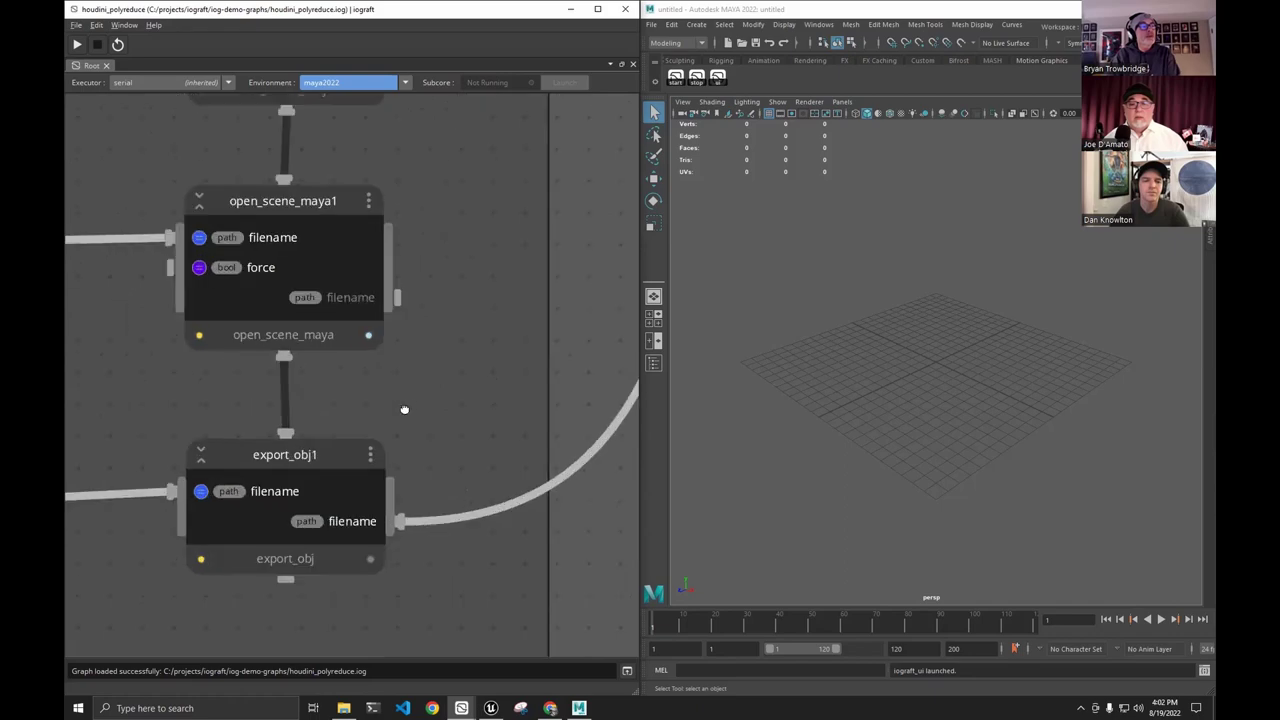
{"action": "middle_click_drag", "start_coordinate": [403, 409], "coordinate": [414, 483]}
{"action": "scroll", "coordinate": [463, 366], "scroll_direction": "down", "scroll_amount": 3}
Inspect the Houdini - Reduce OBJ, Maya - OBJ to FBX and Unreal - Import FBX Asset groups within the overall graph.
{"action": "middle_click_drag", "start_coordinate": [580, 192], "coordinate": [505, 345]}
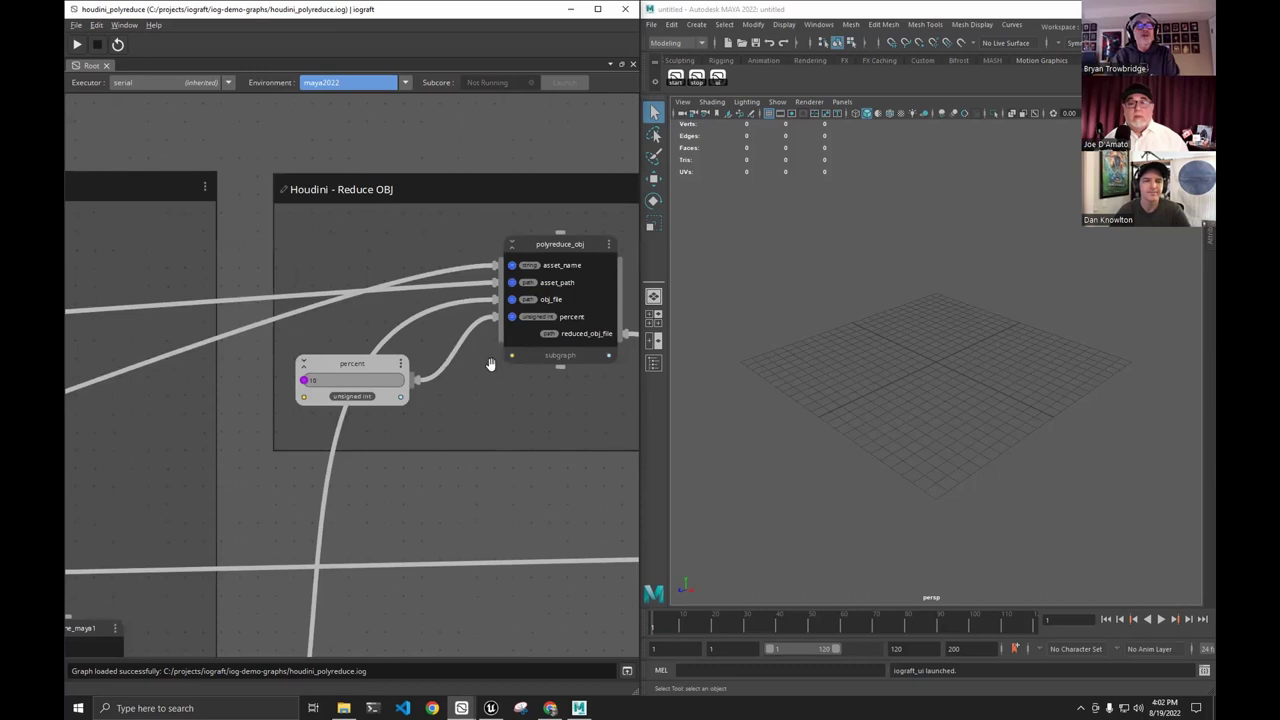
{"action": "middle_click_drag", "start_coordinate": [535, 398], "coordinate": [336, 380]}
{"action": "middle_click_drag", "start_coordinate": [572, 388], "coordinate": [446, 302]}
{"action": "middle_click_drag", "start_coordinate": [550, 435], "coordinate": [196, 448]}
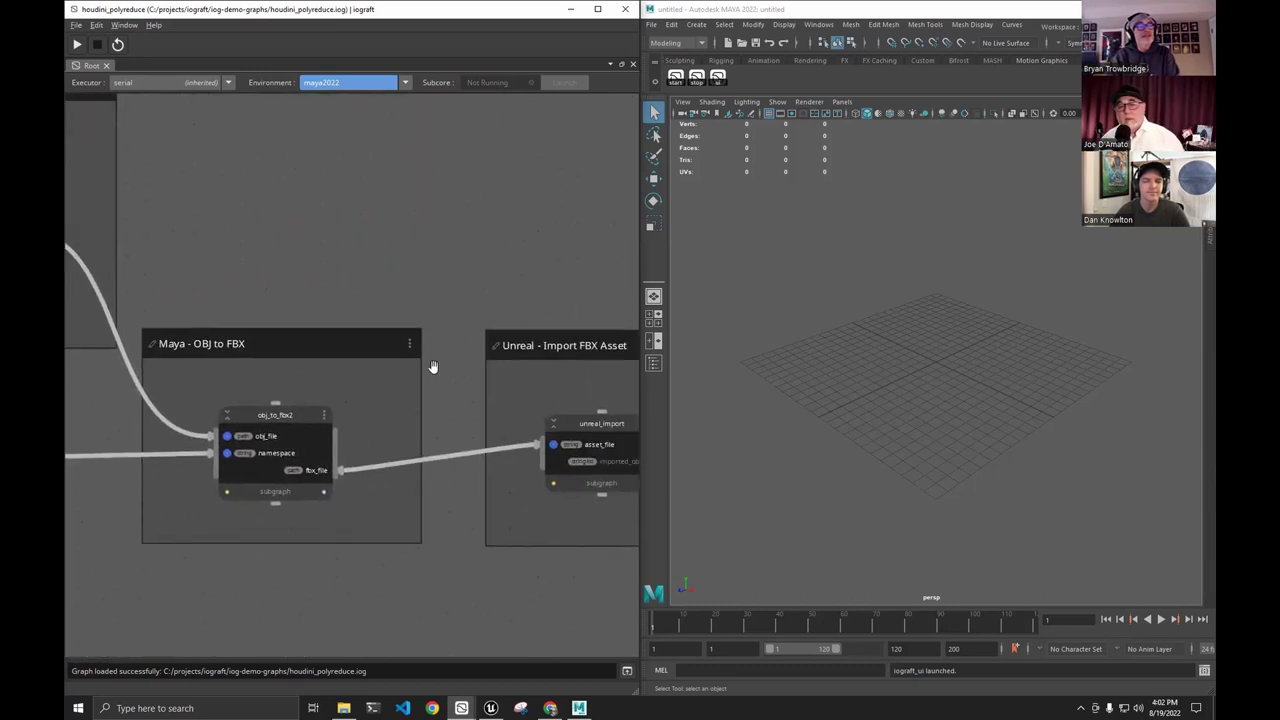
{"action": "scroll", "coordinate": [369, 414], "scroll_direction": "down", "scroll_amount": 1}
{"action": "middle_click_drag", "start_coordinate": [431, 366], "coordinate": [551, 315]}
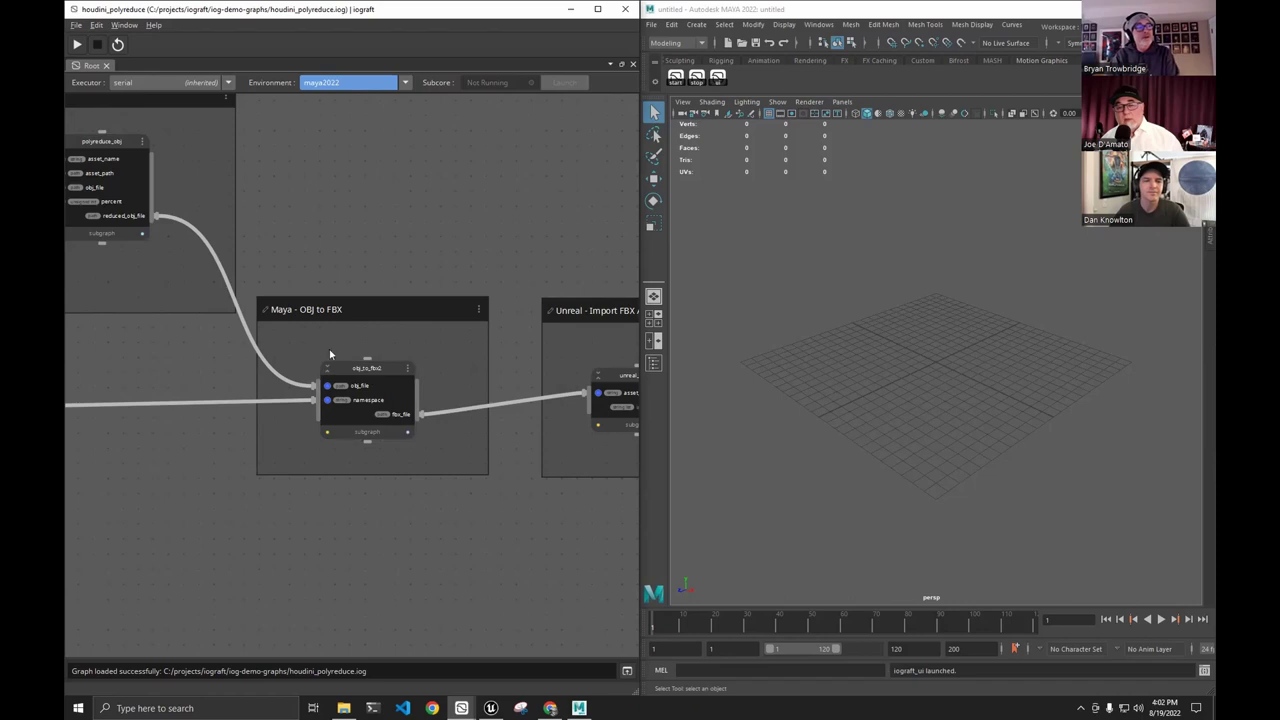
{"action": "middle_click_drag", "start_coordinate": [468, 364], "coordinate": [326, 361]}
{"action": "middle_click_drag", "start_coordinate": [418, 346], "coordinate": [336, 353]}
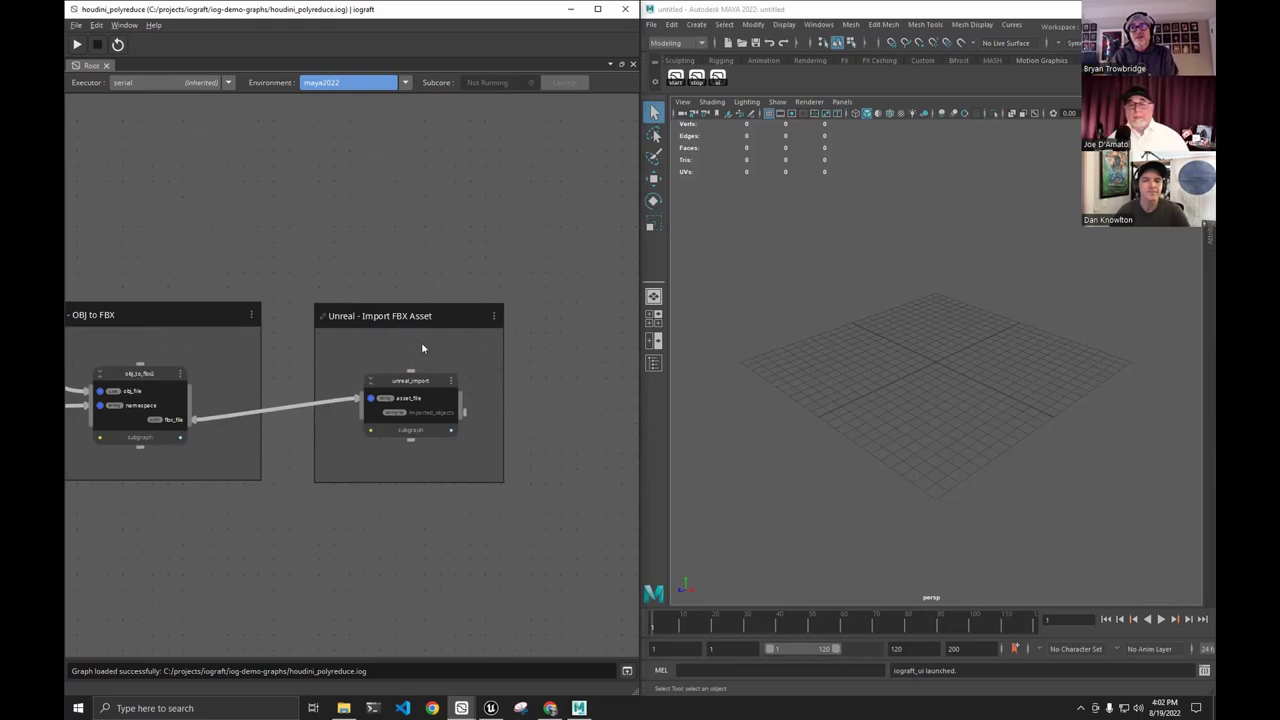
{"action": "middle_click_drag", "start_coordinate": [354, 266], "coordinate": [505, 268]}
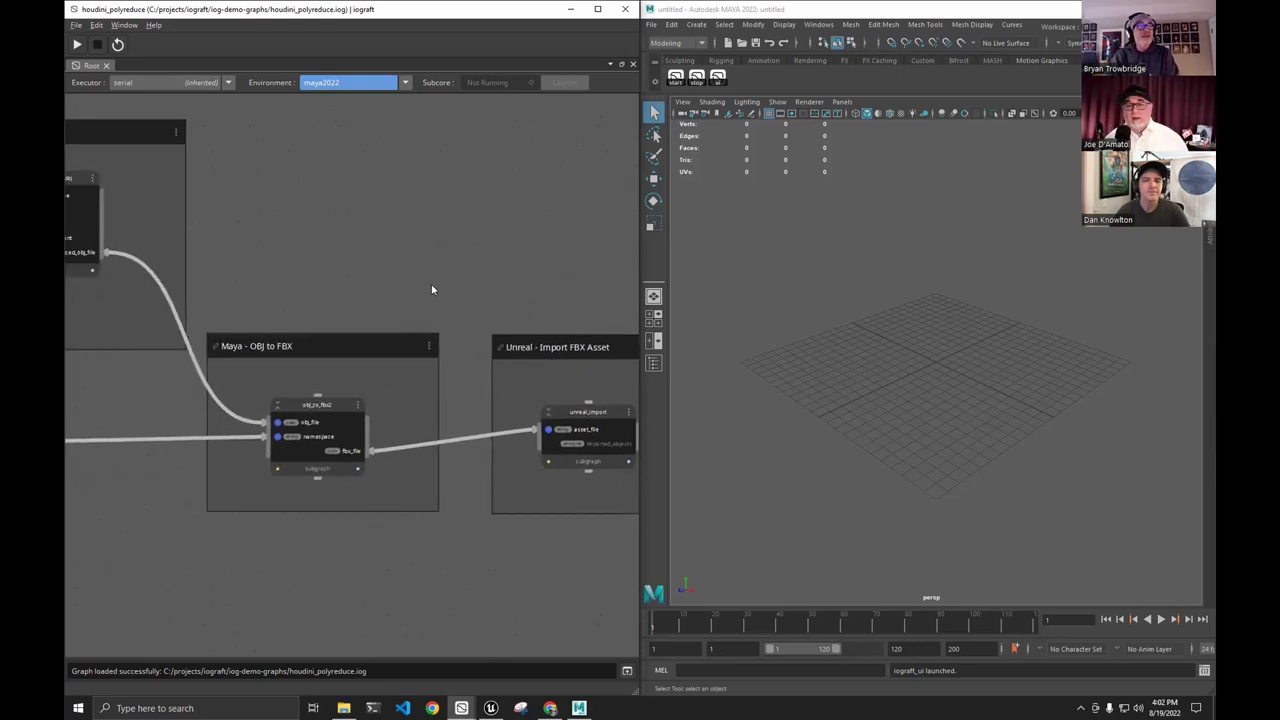
{"action": "scroll", "coordinate": [432, 289], "scroll_direction": "down", "scroll_amount": 2}
{"action": "middle_click_drag", "start_coordinate": [340, 251], "coordinate": [477, 251]}
{"action": "scroll", "coordinate": [373, 309], "scroll_direction": "down", "scroll_amount": 2}
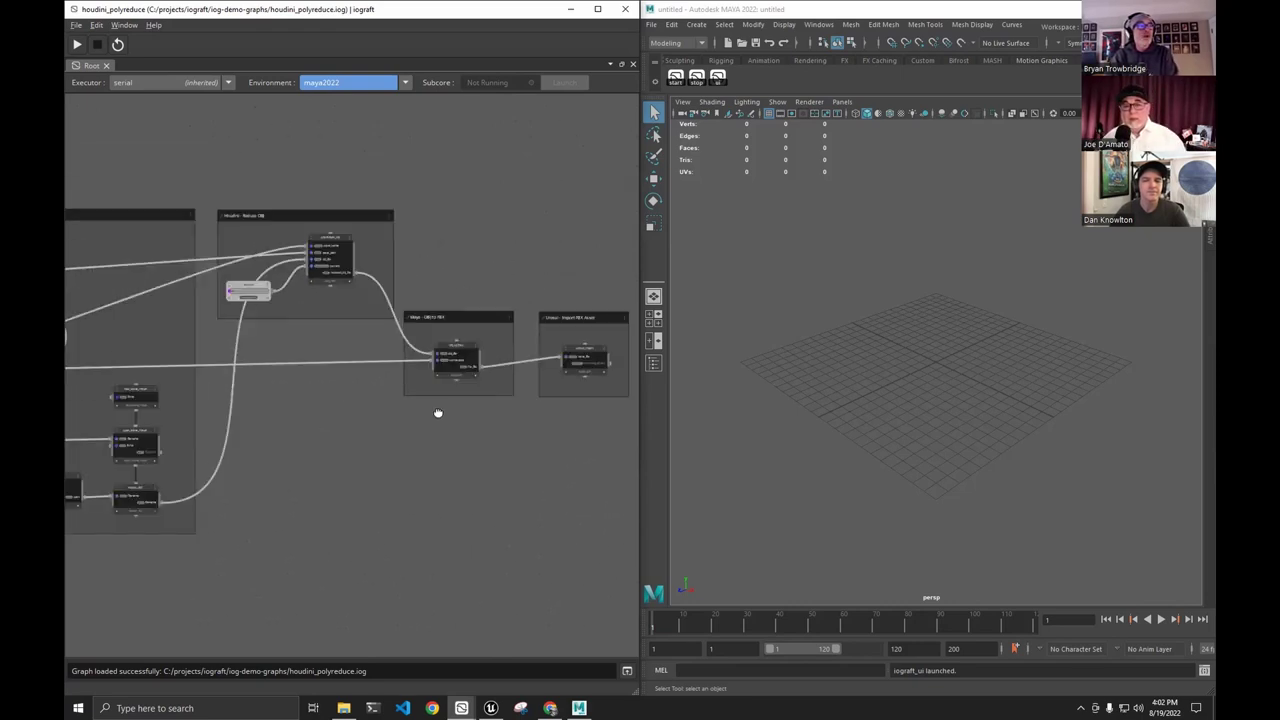
{"action": "middle_click_drag", "start_coordinate": [437, 413], "coordinate": [462, 422]}
{"action": "scroll", "coordinate": [508, 403], "scroll_direction": "down", "scroll_amount": 2}
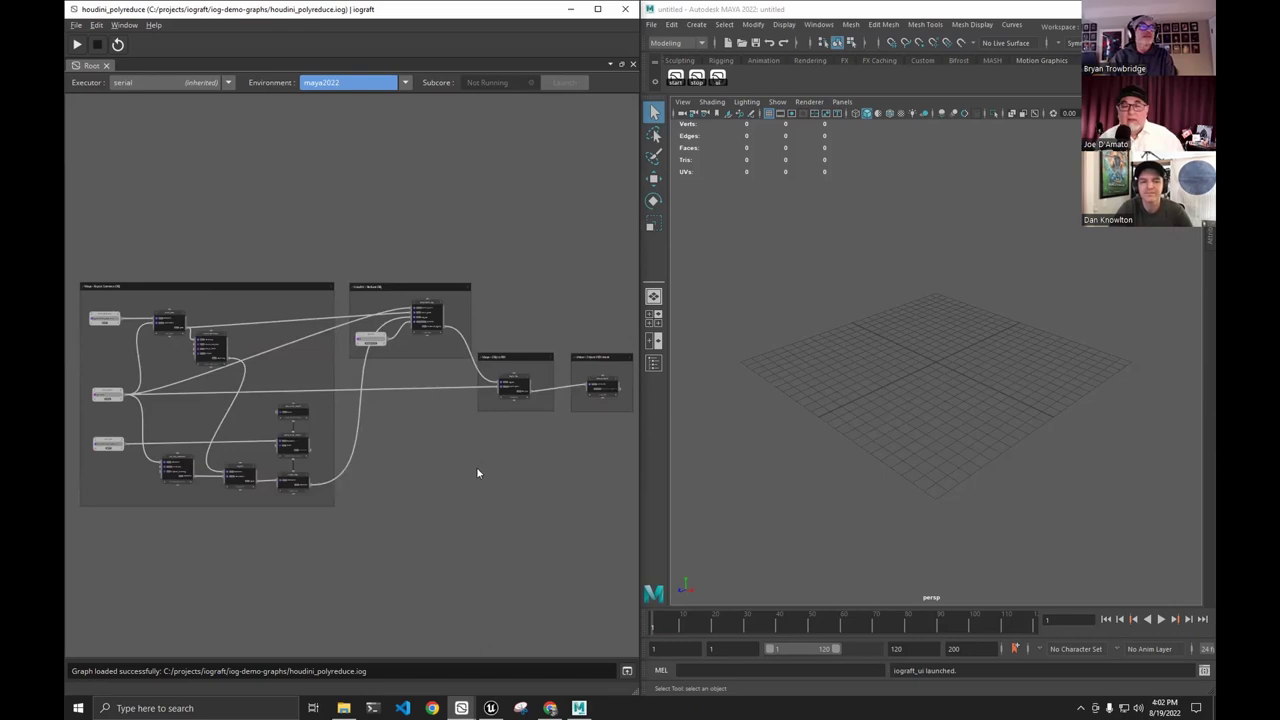
Review how the Maya export nodes link to the Houdini reduction and the FBX conversion across the whole graph.
{"action": "left_click_drag", "start_coordinate": [422, 456], "coordinate": [449, 429]}
{"action": "scroll", "coordinate": [449, 429], "scroll_direction": "up", "scroll_amount": 5}
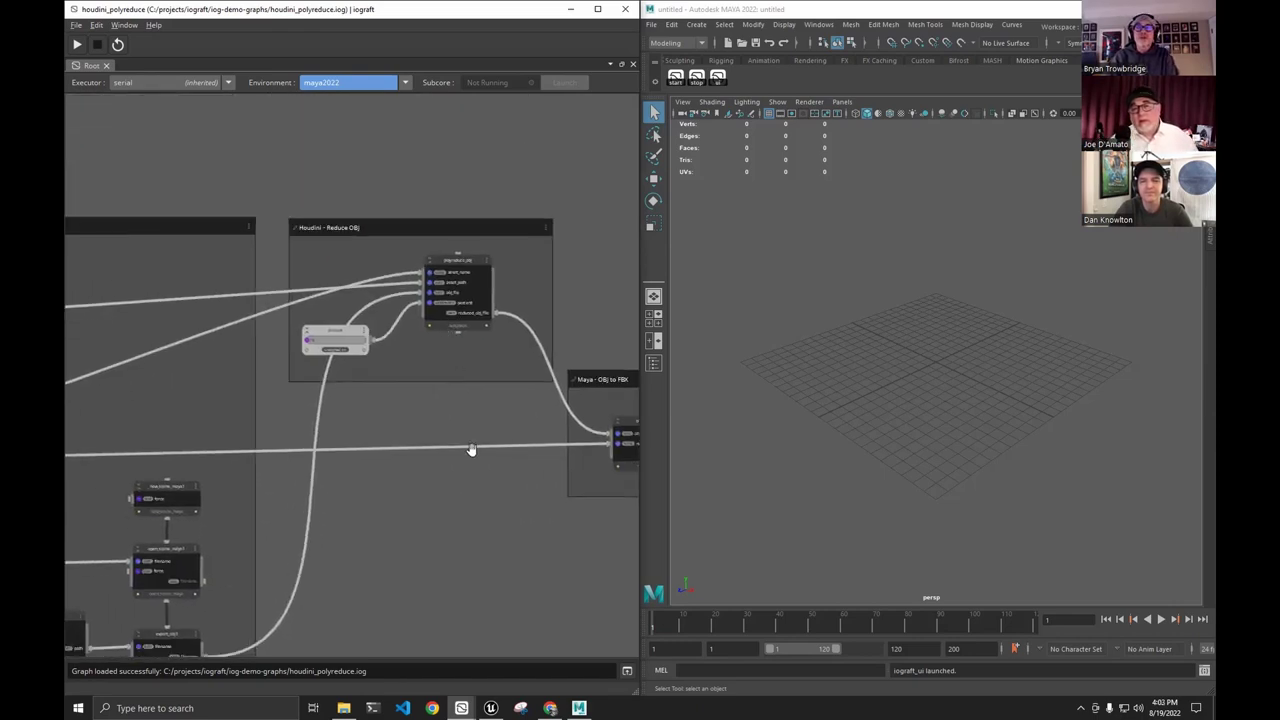
{"action": "middle_click_drag", "start_coordinate": [471, 474], "coordinate": [474, 413]}
{"action": "scroll", "coordinate": [491, 448], "scroll_direction": "down", "scroll_amount": 1}
{"action": "middle_click_drag", "start_coordinate": [504, 467], "coordinate": [466, 405]}
{"action": "scroll", "coordinate": [478, 410], "scroll_direction": "down", "scroll_amount": 1}
{"action": "mouse_move", "coordinate": [542, 420]}
{"action": "middle_mouse_down"}
{"action": "mouse_move", "coordinate": [455, 445]}
{"action": "mouse_move", "coordinate": [477, 429]}
{"action": "mouse_move", "coordinate": [536, 427]}
{"action": "middle_mouse_up"}
{"action": "middle_click_drag", "start_coordinate": [411, 423], "coordinate": [475, 439]}
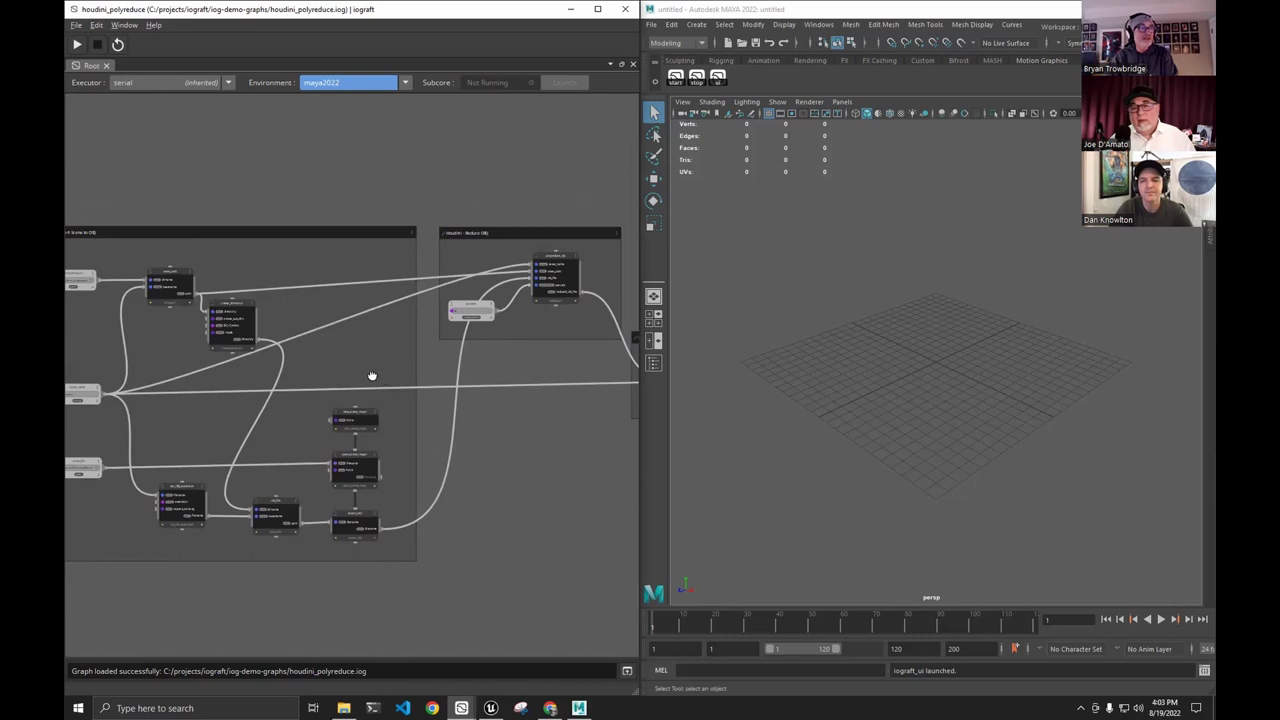
{"action": "left_click_drag", "start_coordinate": [371, 371], "coordinate": [443, 386]}
{"action": "middle_click_drag", "start_coordinate": [327, 375], "coordinate": [208, 373]}
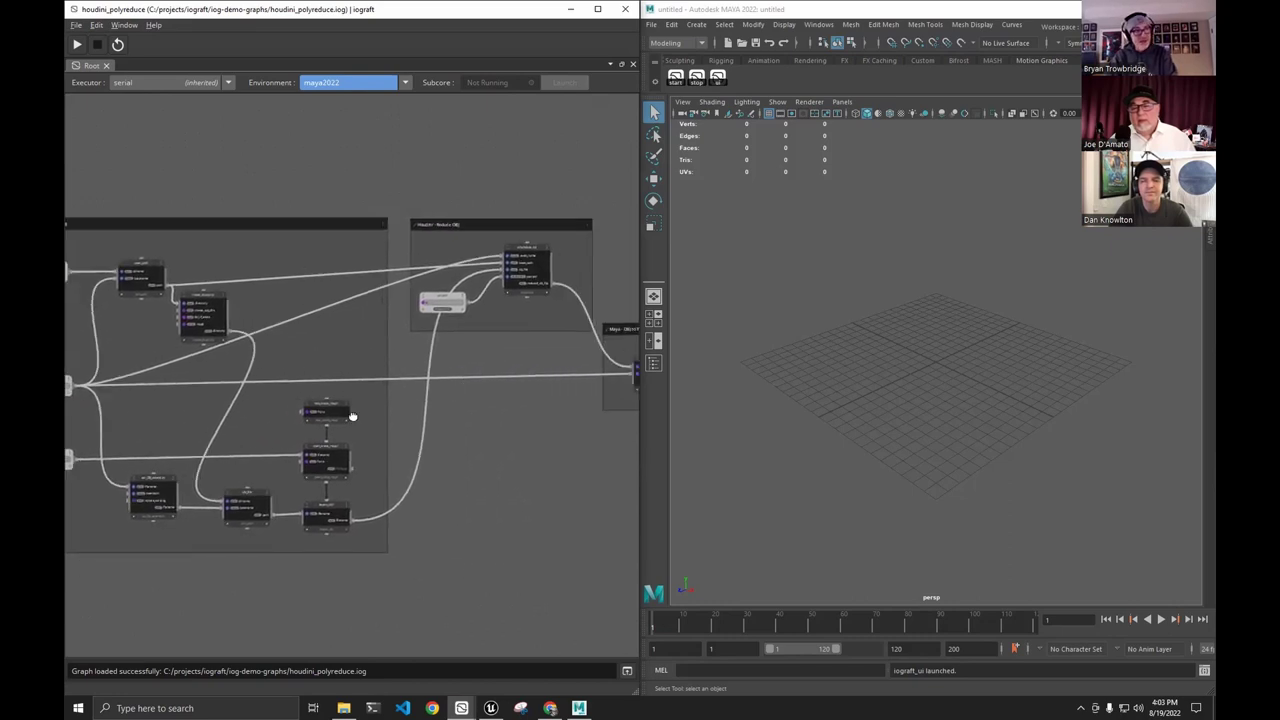
{"action": "middle_click_drag", "start_coordinate": [351, 417], "coordinate": [240, 462]}
{"action": "middle_click_drag", "start_coordinate": [348, 340], "coordinate": [248, 297]}
{"action": "mouse_move", "coordinate": [417, 384]}
{"action": "middle_mouse_down"}
{"action": "mouse_move", "coordinate": [337, 361]}
{"action": "mouse_move", "coordinate": [424, 390]}
{"action": "middle_mouse_up"}
{"action": "middle_click_drag", "start_coordinate": [391, 441], "coordinate": [529, 439]}
{"action": "scroll", "coordinate": [440, 459], "scroll_direction": "down", "scroll_amount": 2}
{"action": "middle_click_drag", "start_coordinate": [426, 451], "coordinate": [485, 461]}
{"action": "scroll", "coordinate": [441, 429], "scroll_direction": "down", "scroll_amount": 1}
{"action": "middle_click_drag", "start_coordinate": [432, 427], "coordinate": [450, 447]}
{"action": "left_click_drag", "start_coordinate": [450, 447], "coordinate": [400, 357]}
Run the whole graph to export the armadillo model, reduce it, convert it to FBX and import it into Unreal.
{"action": "left_click", "coordinate": [77, 44]}
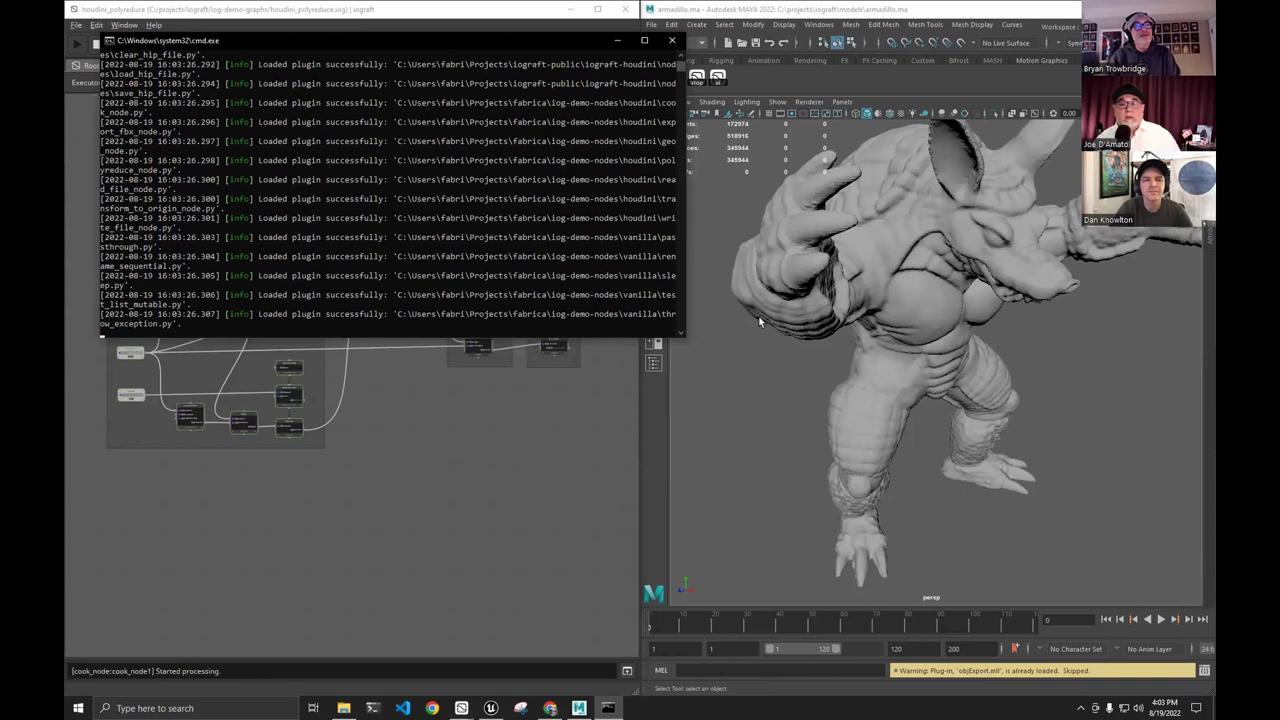
{"action": "left_click", "coordinate": [909, 313]}
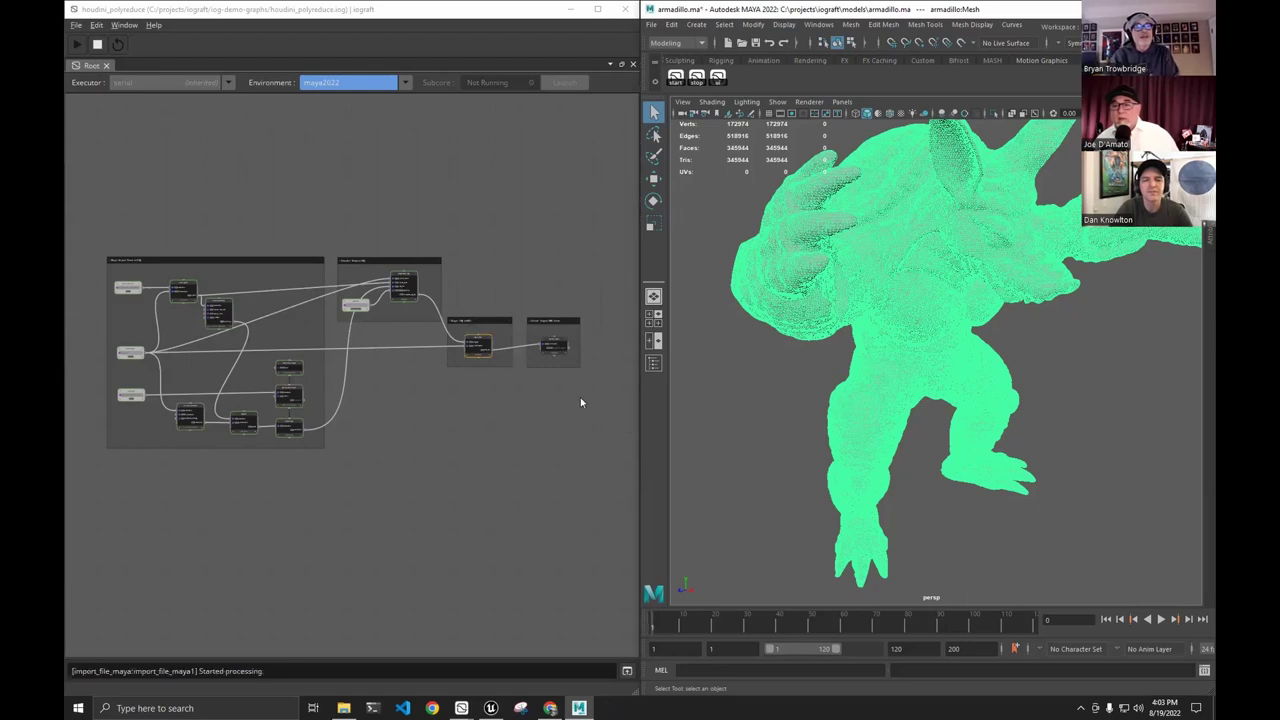
{"action": "left_click", "coordinate": [877, 325]}
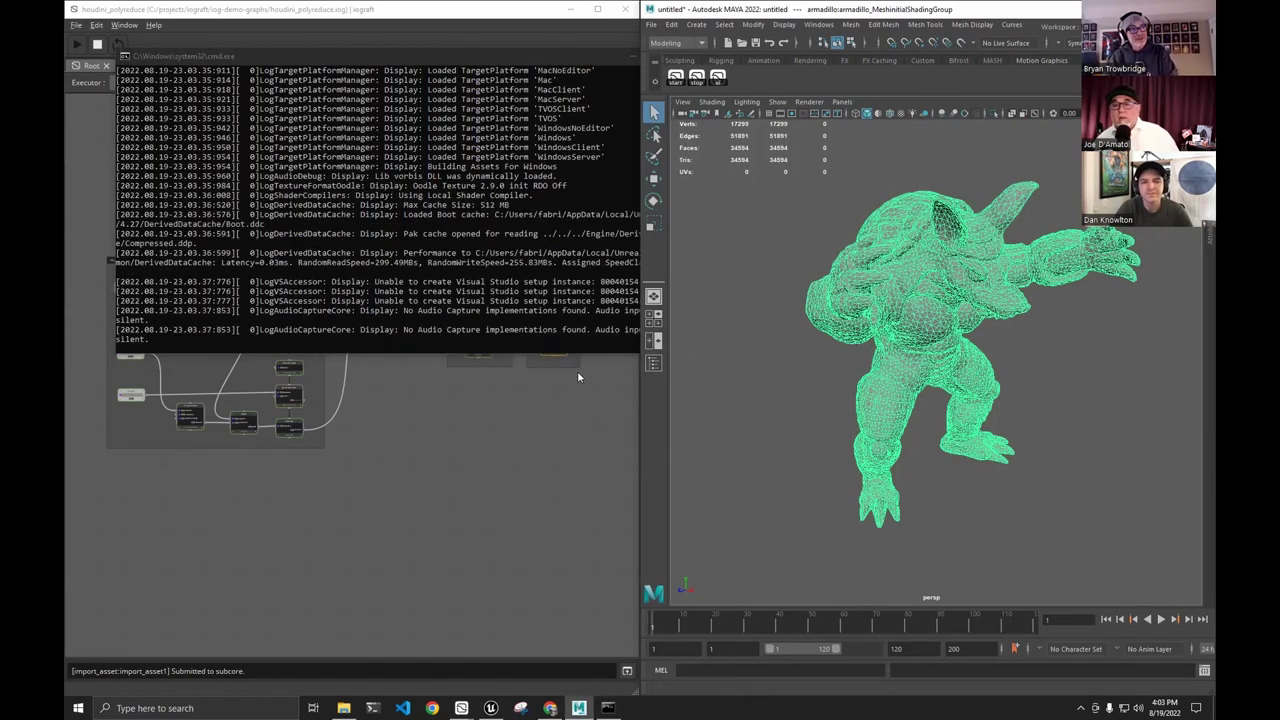
{"action": "left_click_drag", "start_coordinate": [425, 62], "coordinate": [352, 422]}
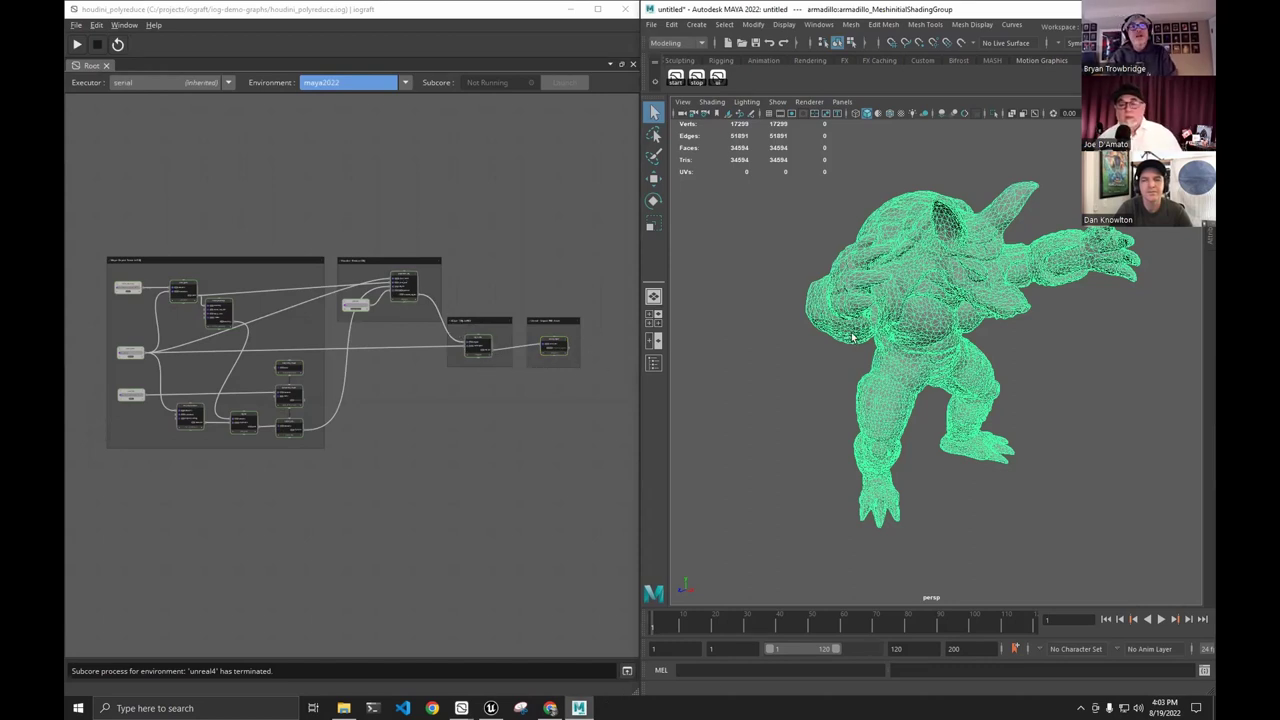
Switch to Unreal Editor and inspect the imported armadillo mesh up close in the static mesh editor.
{"action": "left_click", "coordinate": [490, 708]}
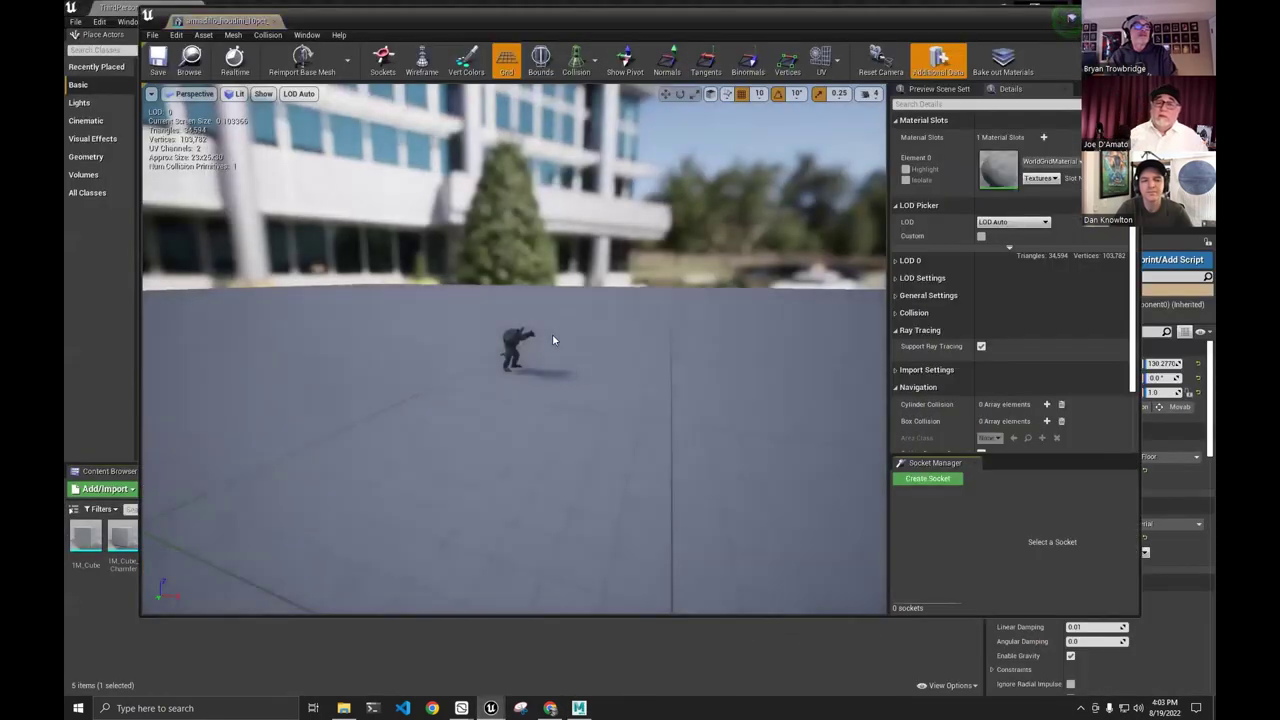
{"action": "mouse_move", "coordinate": [598, 364]}
{"action": "left_mouse_down"}
{"action": "mouse_move", "coordinate": [560, 366]}
{"action": "mouse_move", "coordinate": [598, 370]}
{"action": "left_mouse_up"}
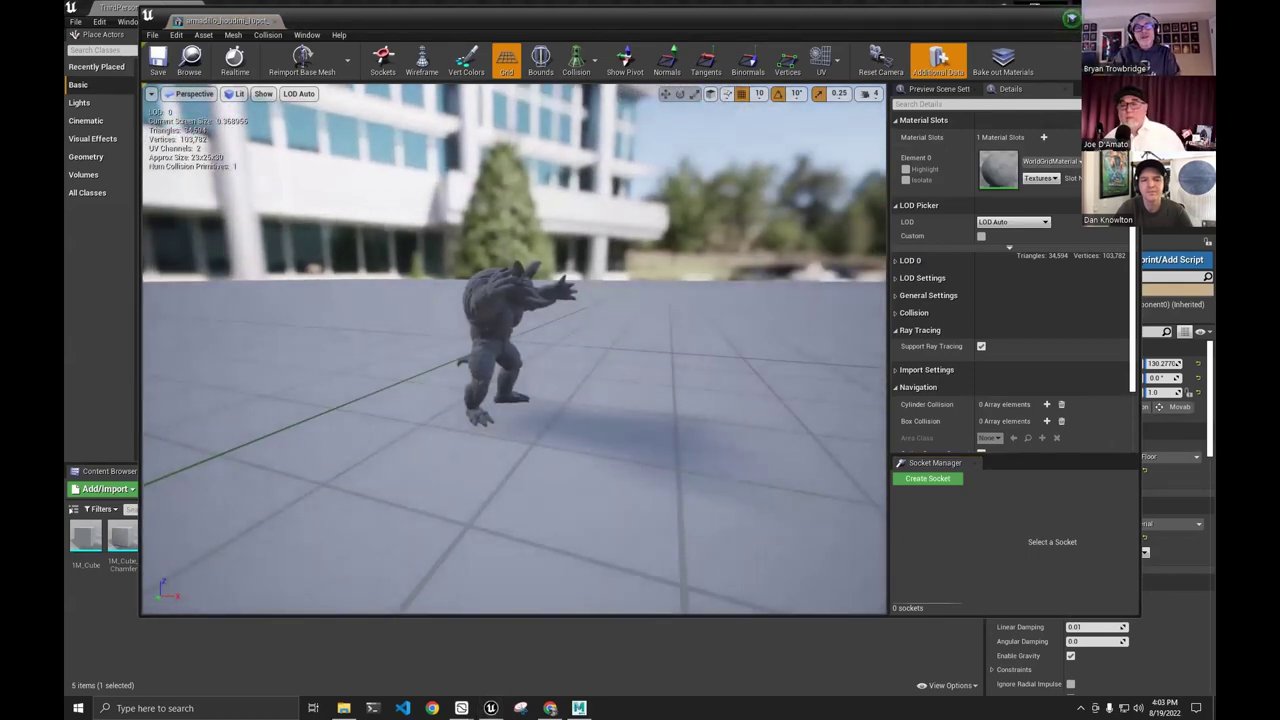
{"action": "left_click", "coordinate": [1128, 16]}
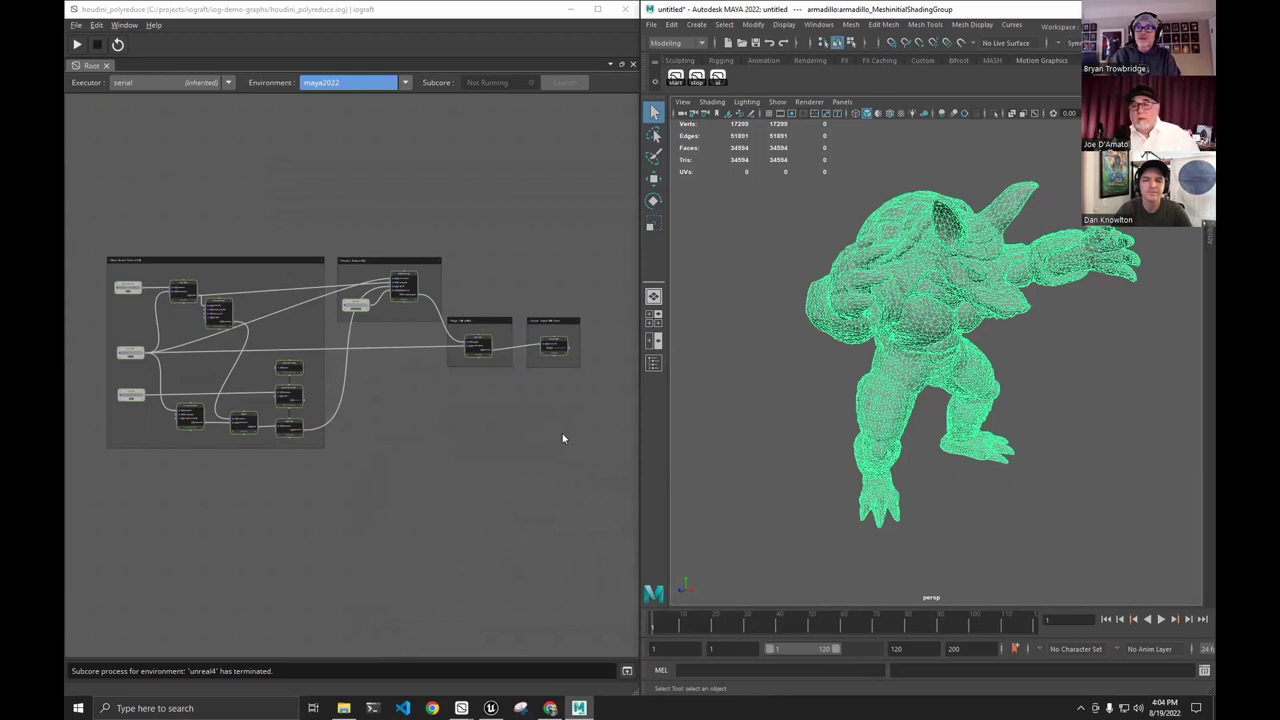
{"action": "key", "text": "space"}
{"action": "mouse_move", "coordinate": [569, 434]}
{"action": "left_mouse_down"}
{"action": "mouse_move", "coordinate": [530, 447]}
{"action": "mouse_move", "coordinate": [620, 410]}
{"action": "mouse_move", "coordinate": [565, 455]}
{"action": "left_mouse_up"}
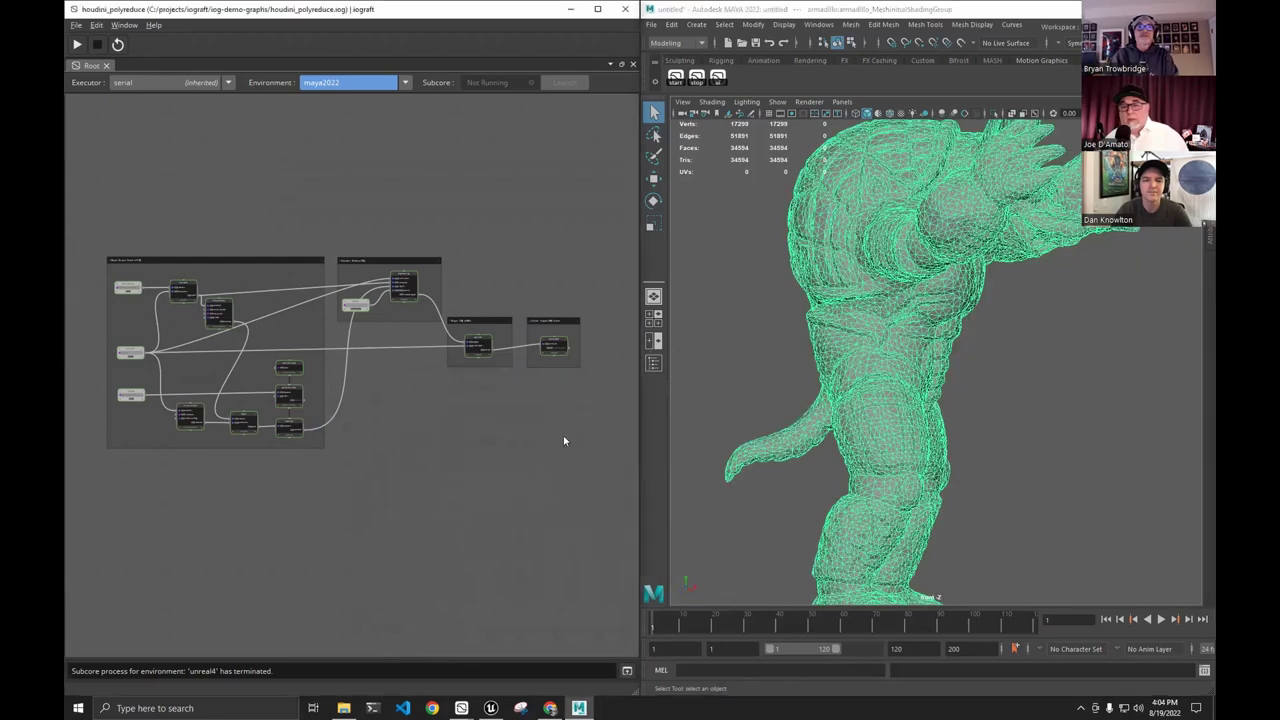
{"action": "left_click", "coordinate": [750, 426]}
{"action": "key", "text": "space"}
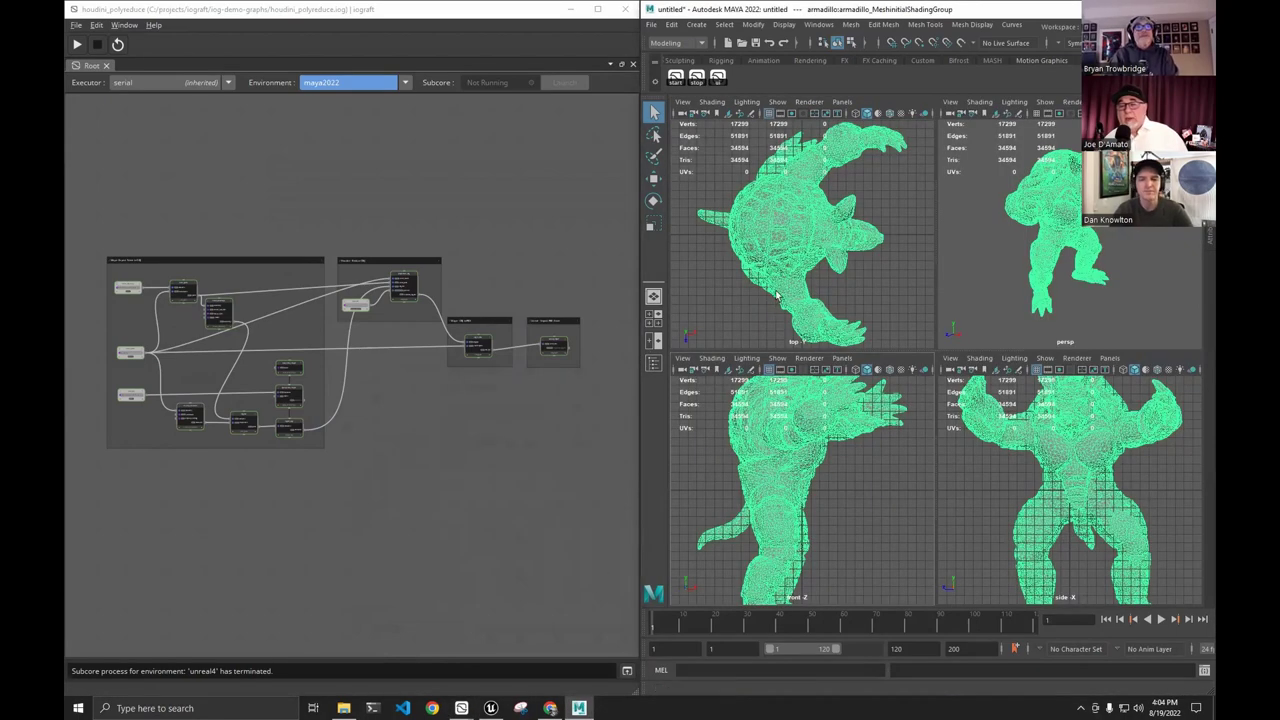
{"action": "left_click", "coordinate": [653, 297]}
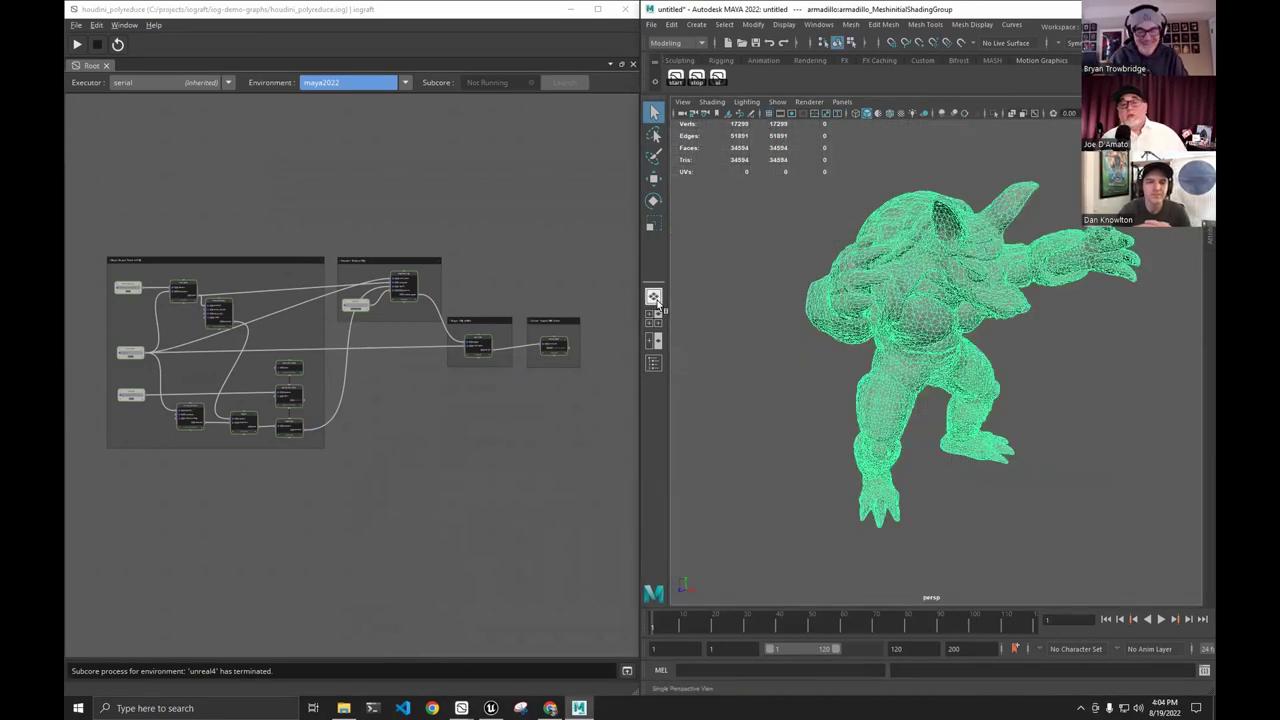
{"action": "key", "text": "space"}
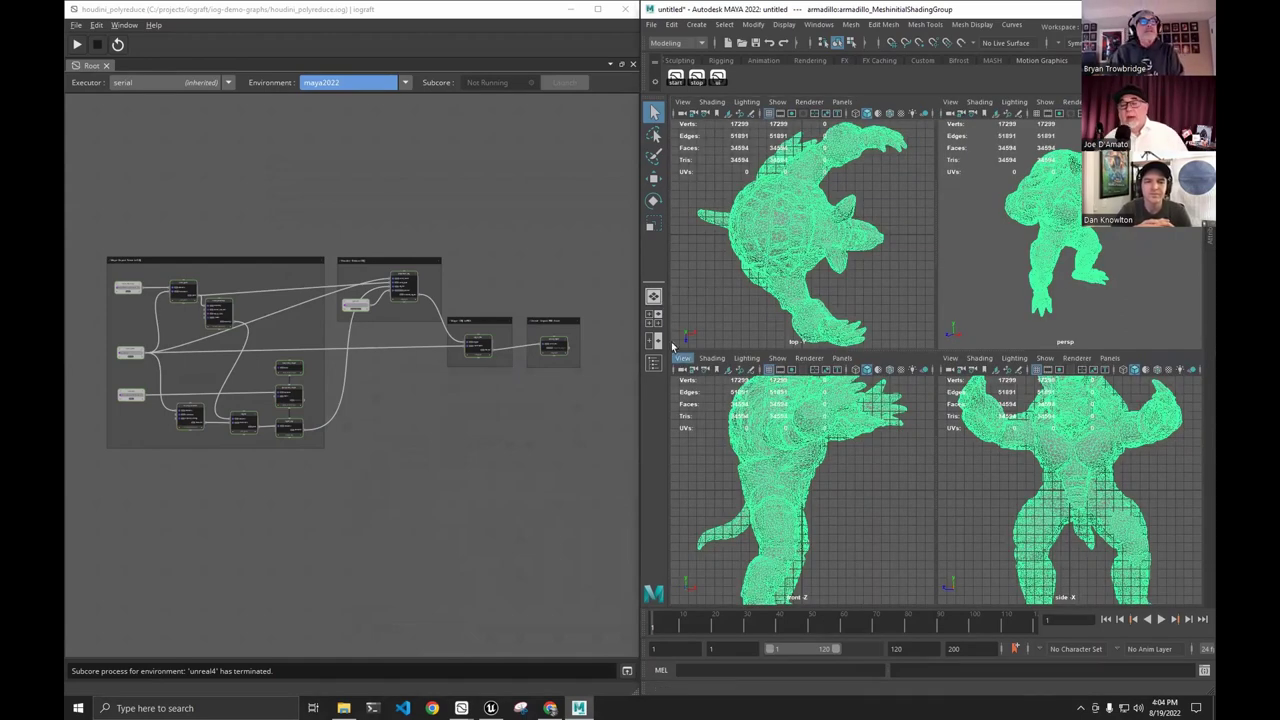
{"action": "left_click", "coordinate": [653, 297]}
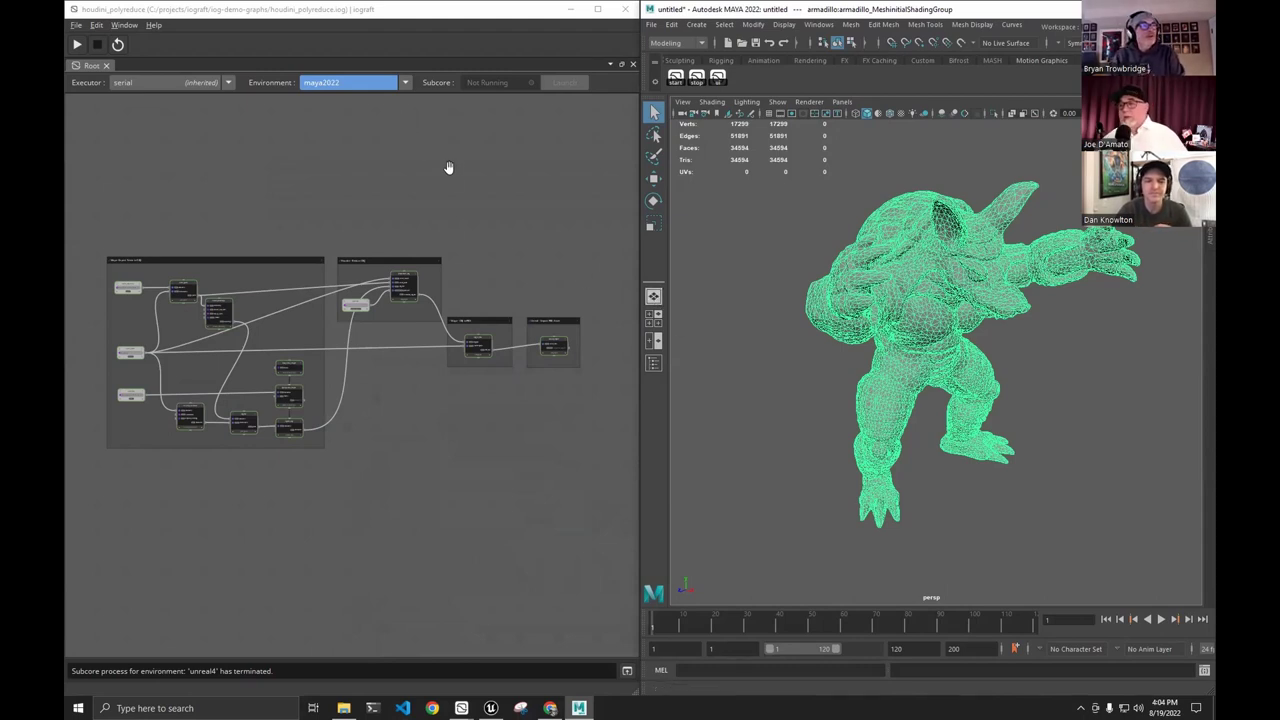
Open the subgraph view of the polyreduce_obj node in the Houdini - Reduce OBJ group and examine its node network.
{"action": "scroll", "coordinate": [472, 238], "scroll_direction": "up", "scroll_amount": 3}
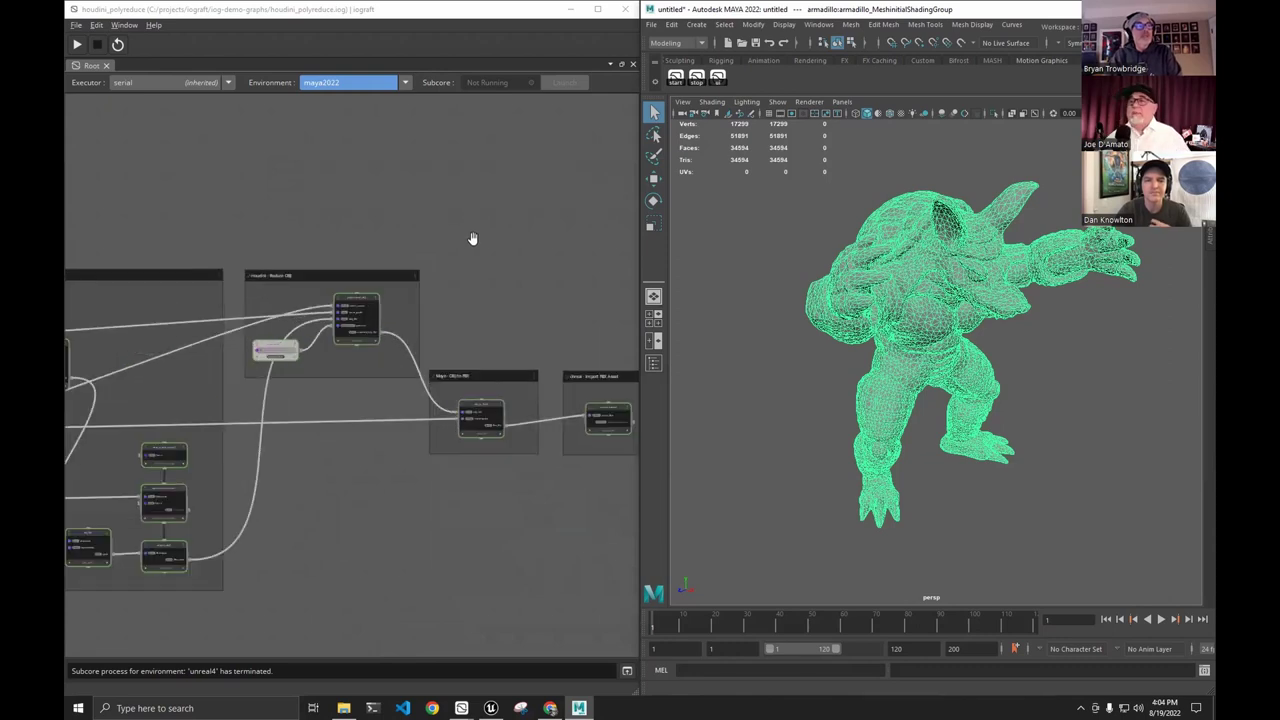
{"action": "key", "text": "space"}
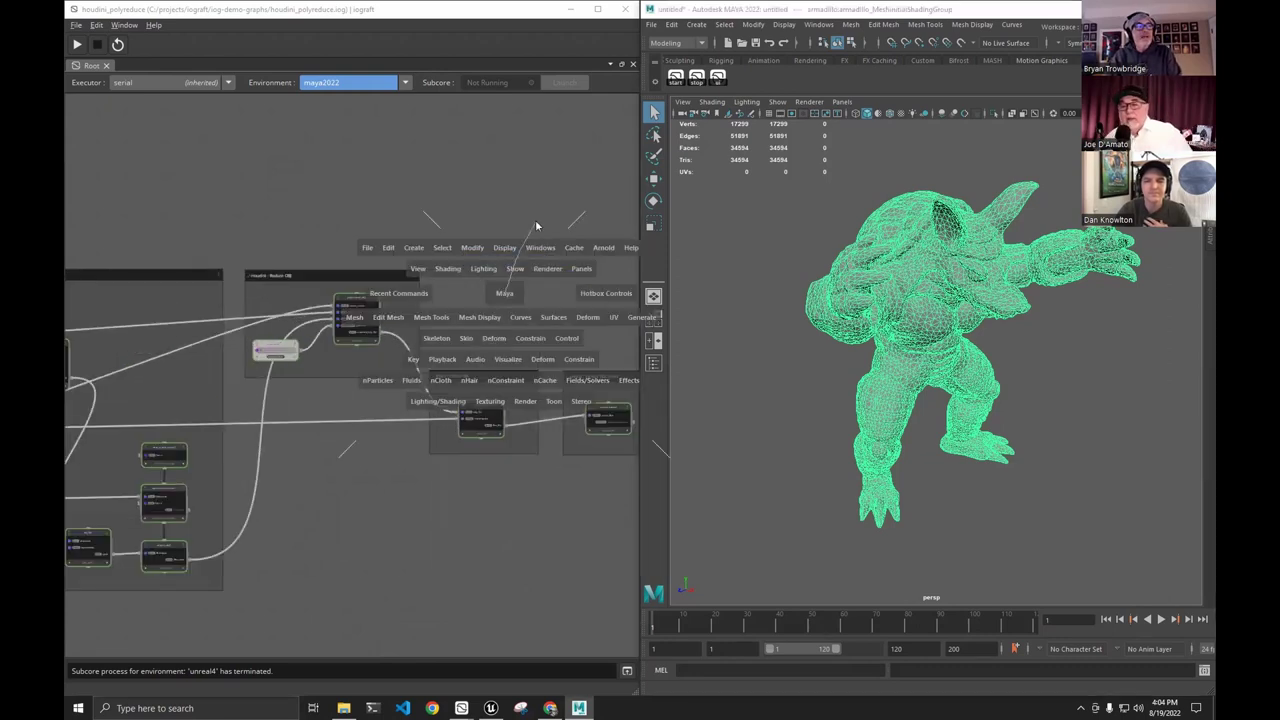
{"action": "middle_click_drag", "start_coordinate": [469, 274], "coordinate": [517, 172]}
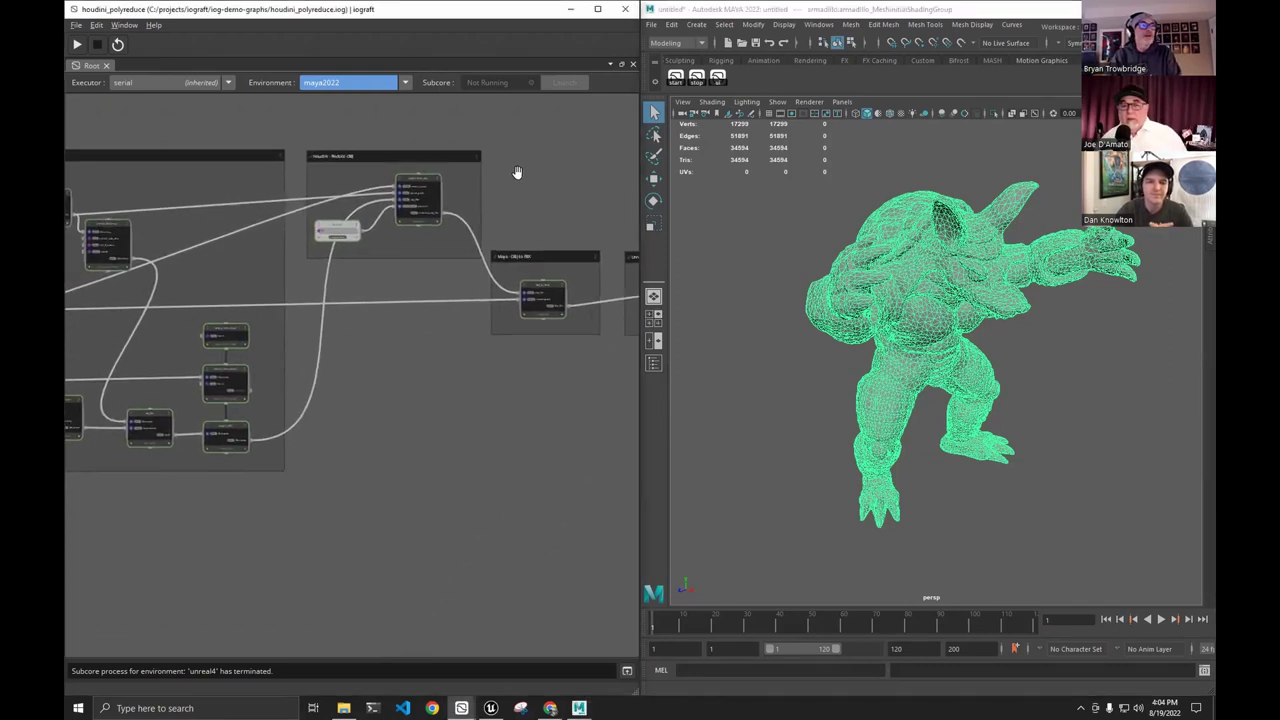
{"action": "scroll", "coordinate": [463, 194], "scroll_direction": "up", "scroll_amount": 4}
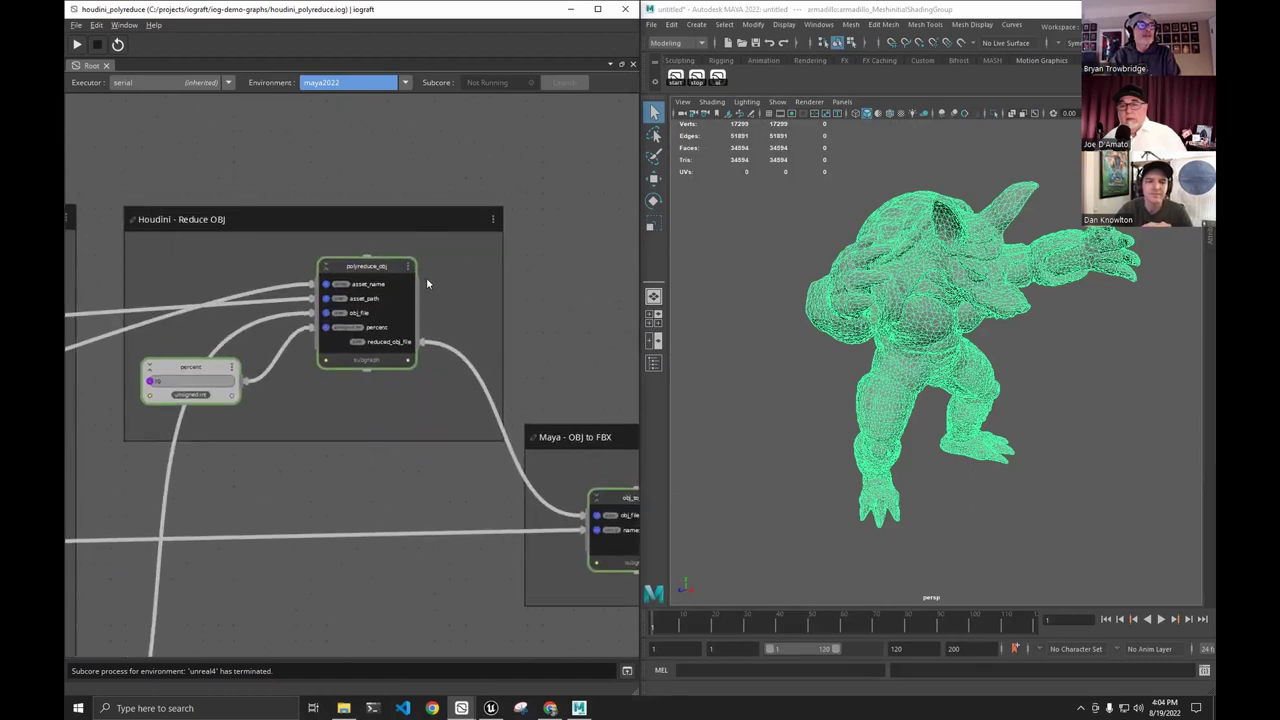
{"action": "scroll", "coordinate": [427, 284], "scroll_direction": "up", "scroll_amount": 3}
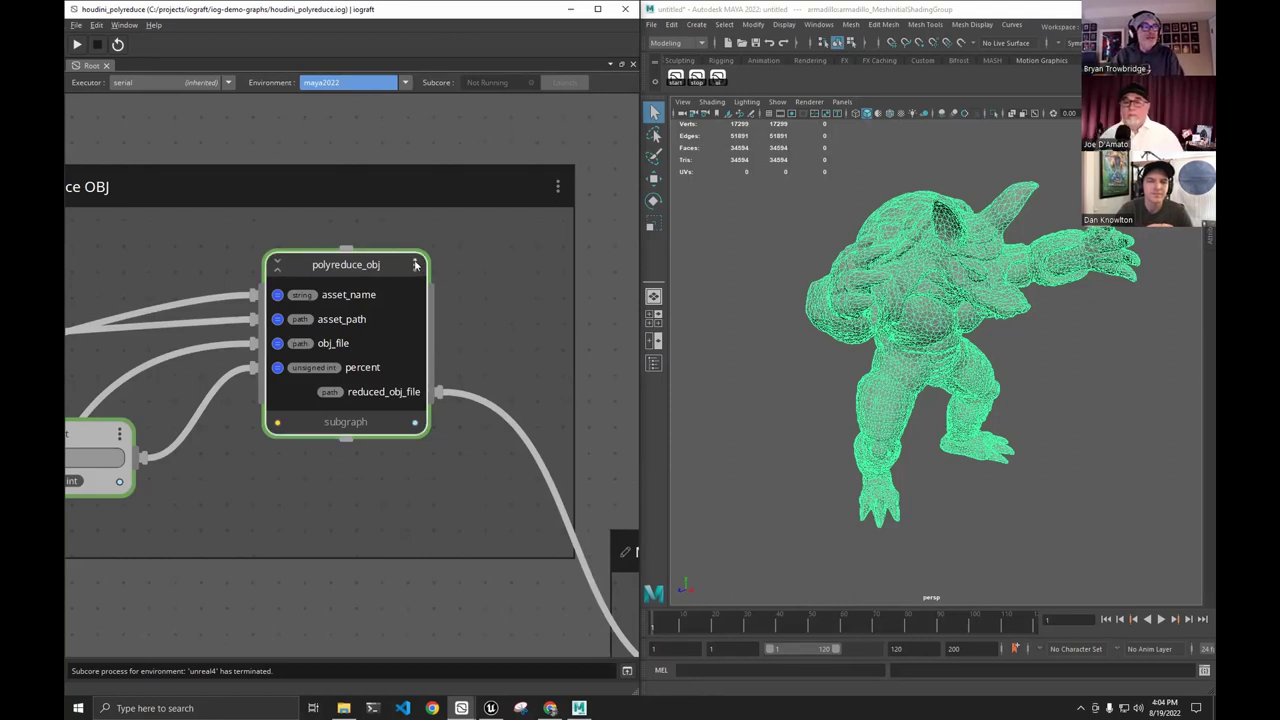
{"action": "left_click", "coordinate": [416, 266]}
{"action": "left_click", "coordinate": [392, 209]}
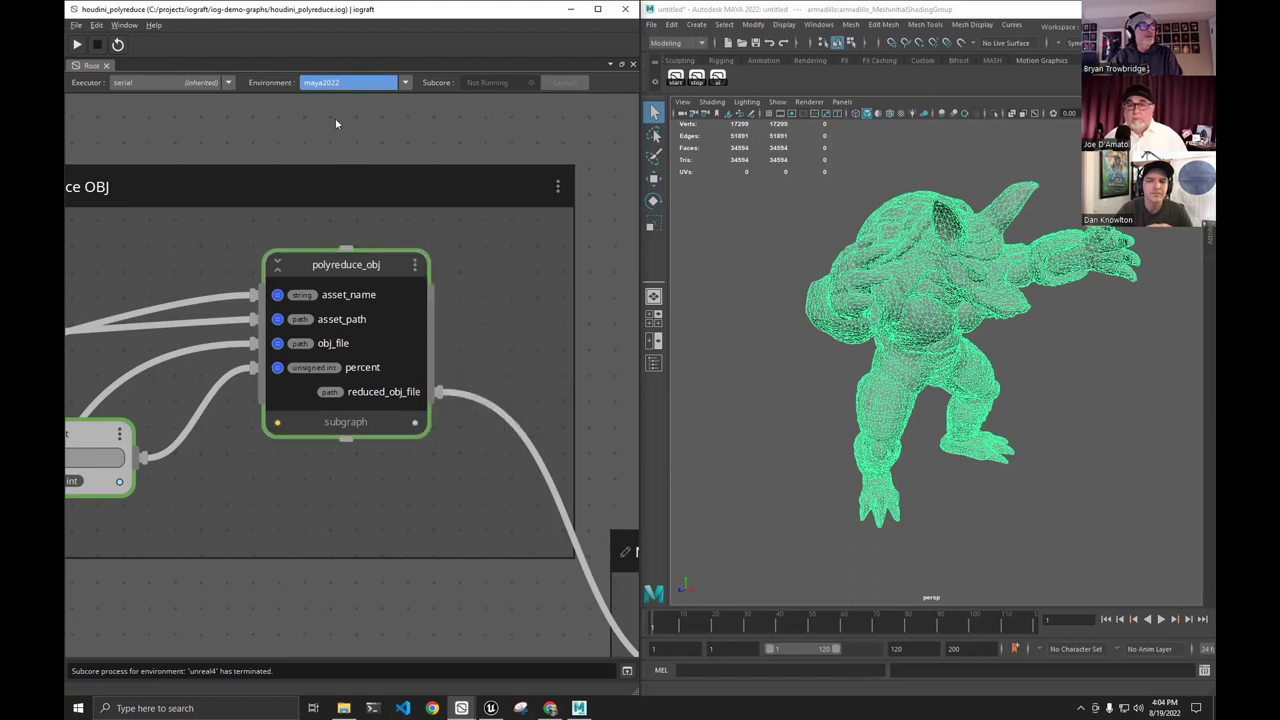
{"action": "left_click", "coordinate": [415, 265]}
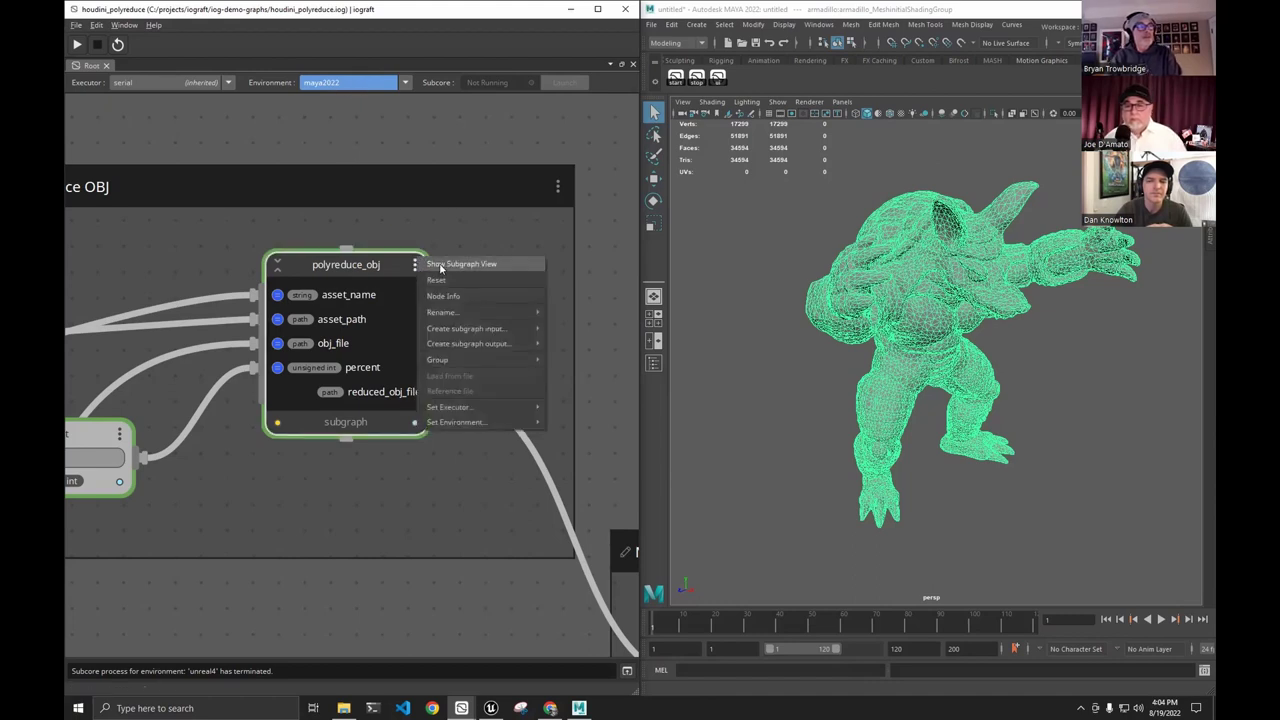
{"action": "left_click", "coordinate": [440, 265]}
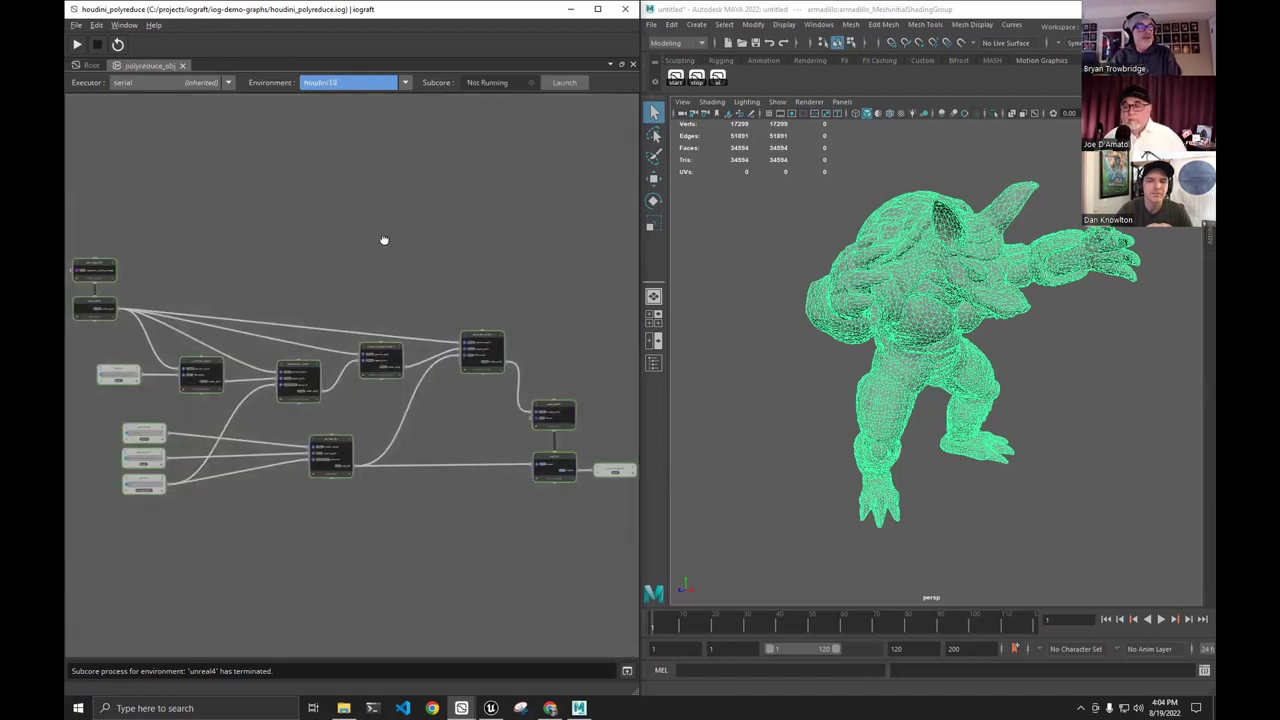
{"action": "middle_click_drag", "start_coordinate": [384, 240], "coordinate": [359, 214]}
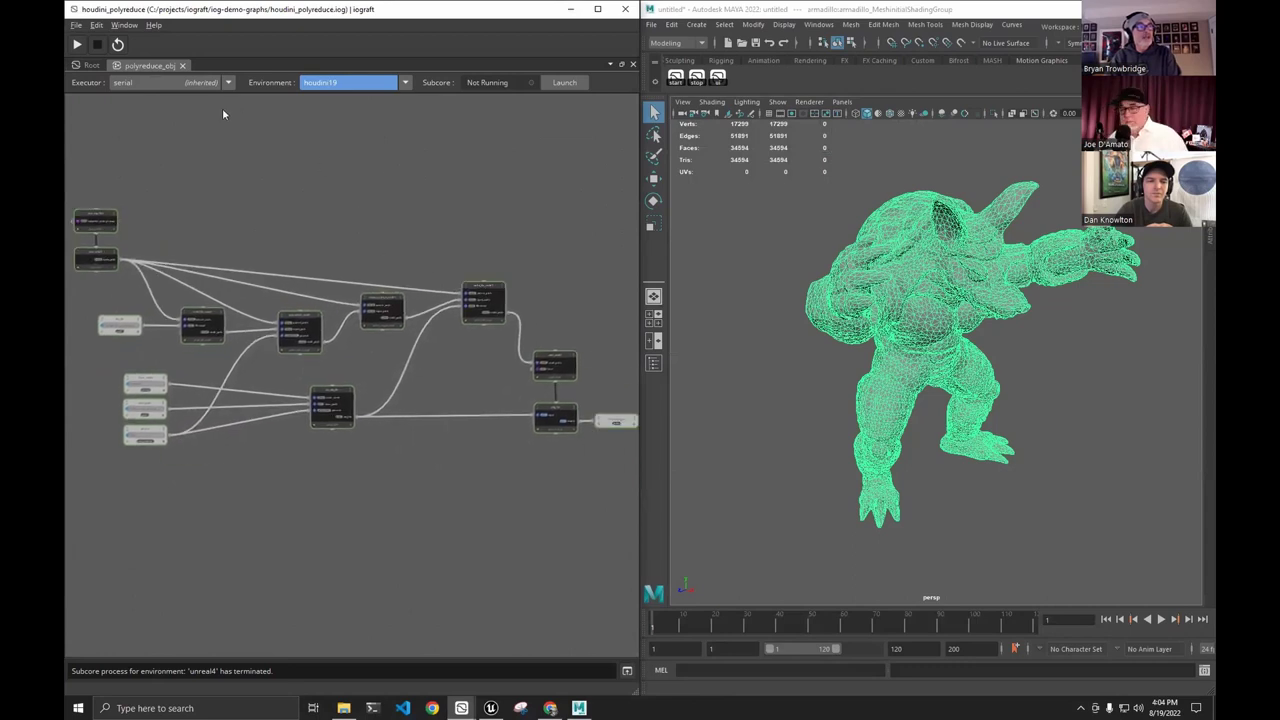
Move the polyreduce_obj node up within its group in the root graph and return to its subgraph.
{"action": "left_click", "coordinate": [90, 65]}
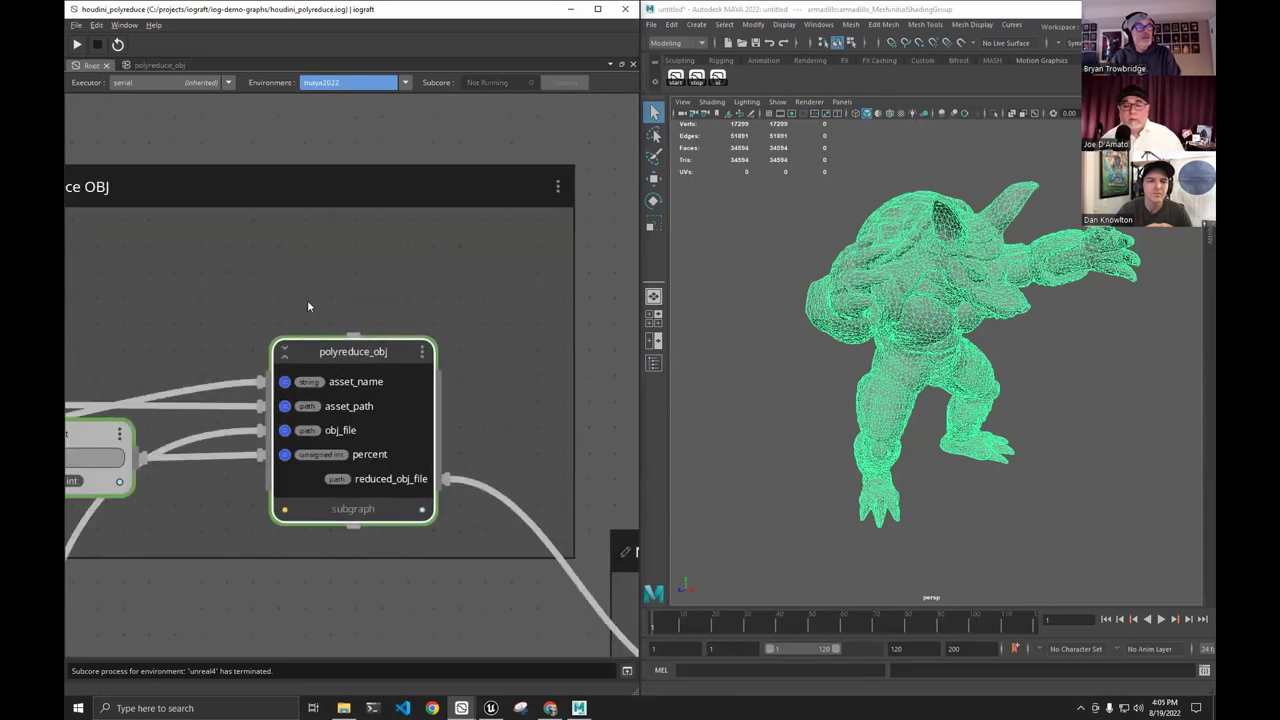
{"action": "left_click_drag", "start_coordinate": [390, 364], "coordinate": [369, 271]}
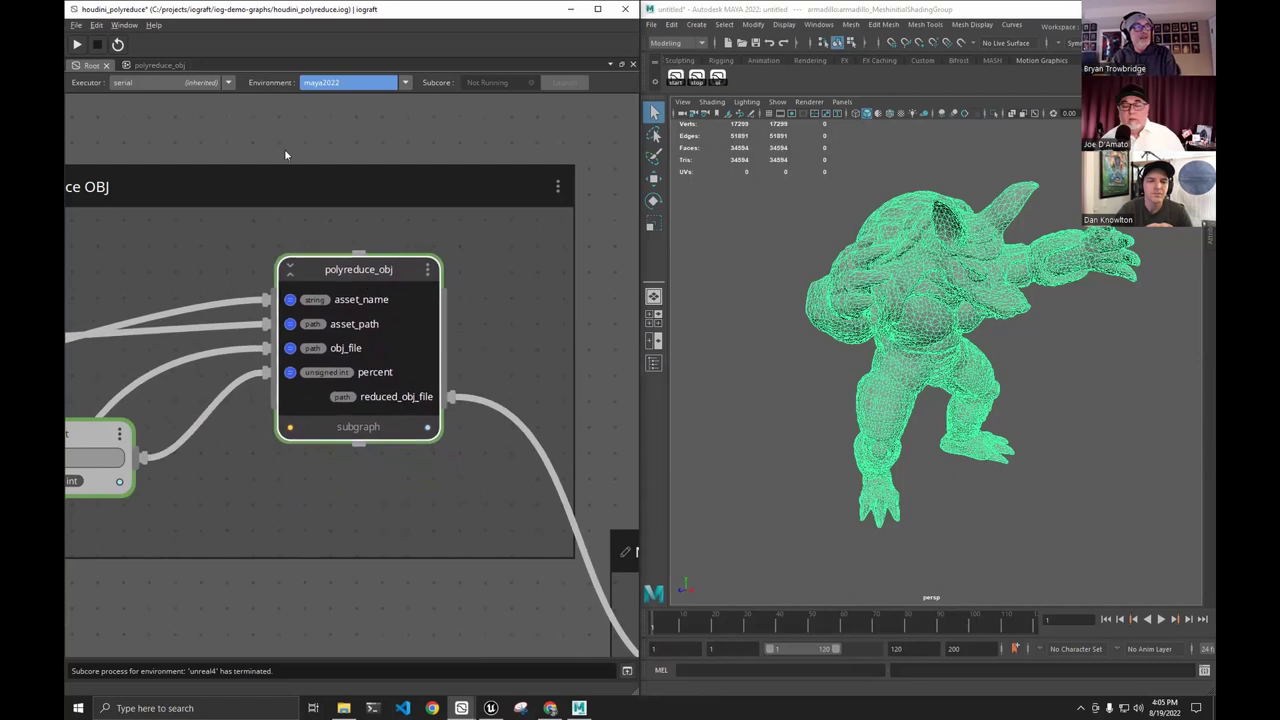
{"action": "left_click", "coordinate": [155, 65]}
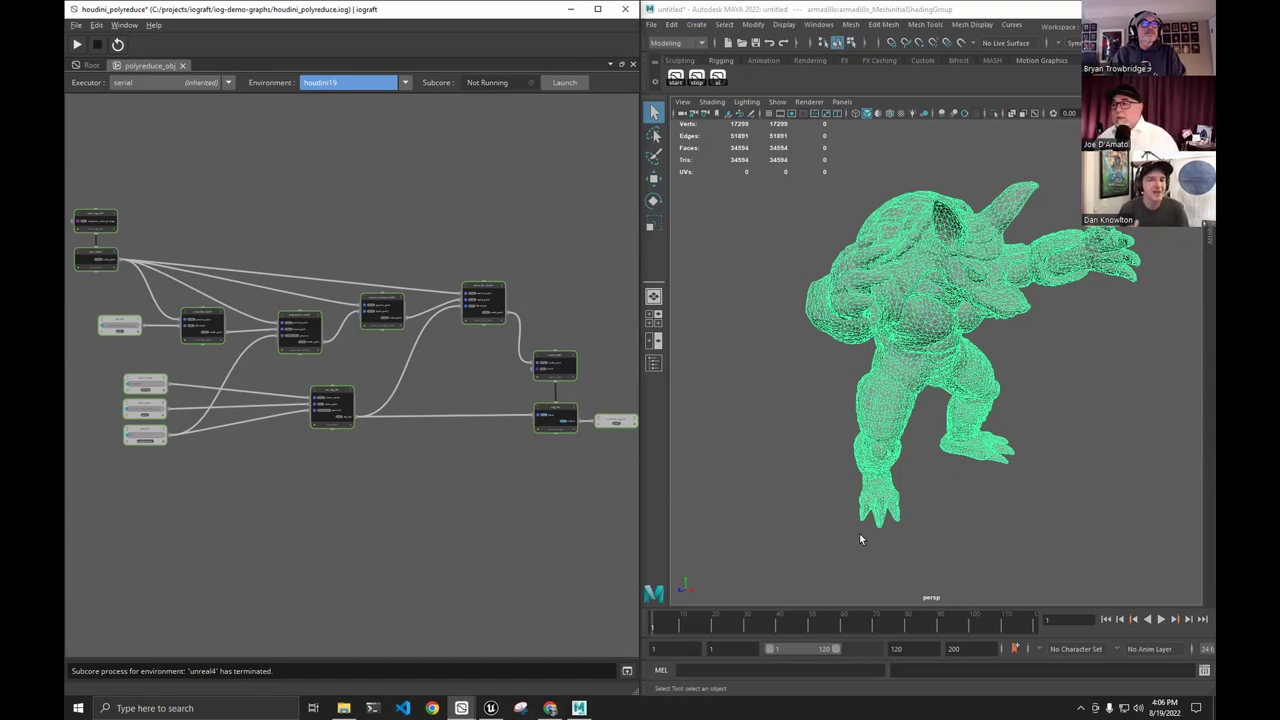
Snap the iograft and Maya windows to the lower half of the screen to uncover the desktop.
{"action": "left_click", "coordinate": [736, 207]}
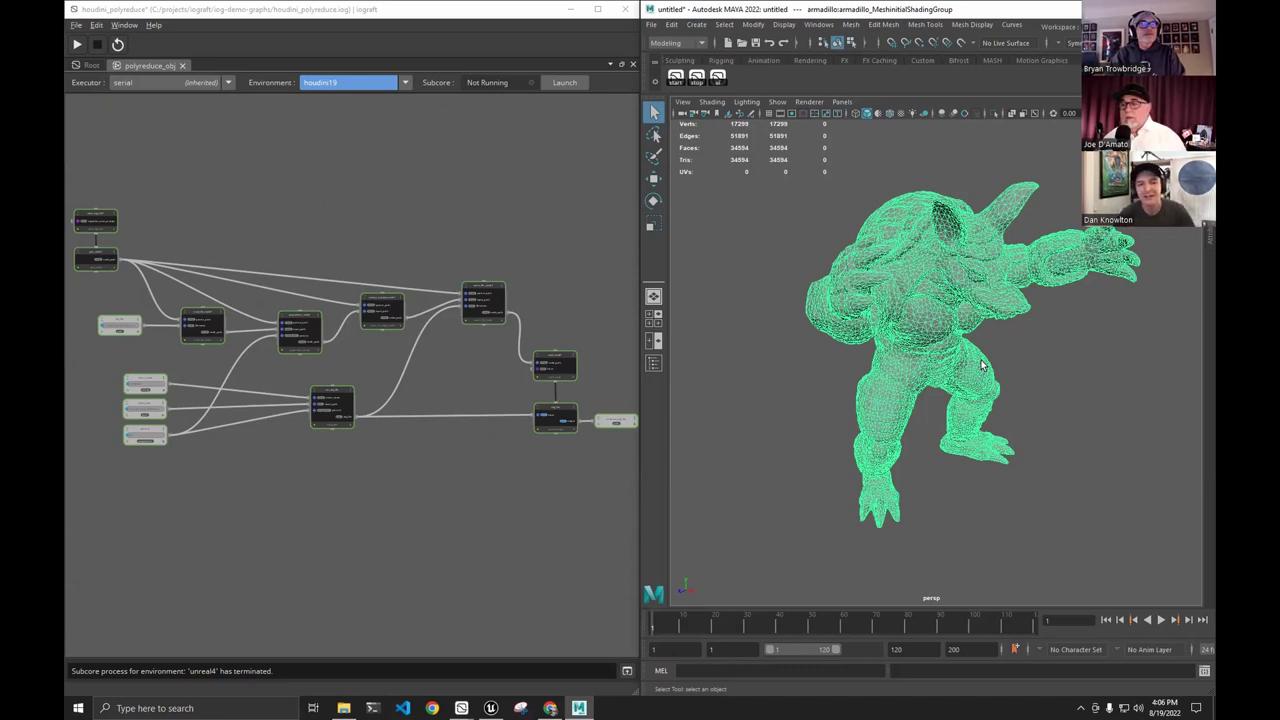
{"action": "left_click", "coordinate": [505, 7]}
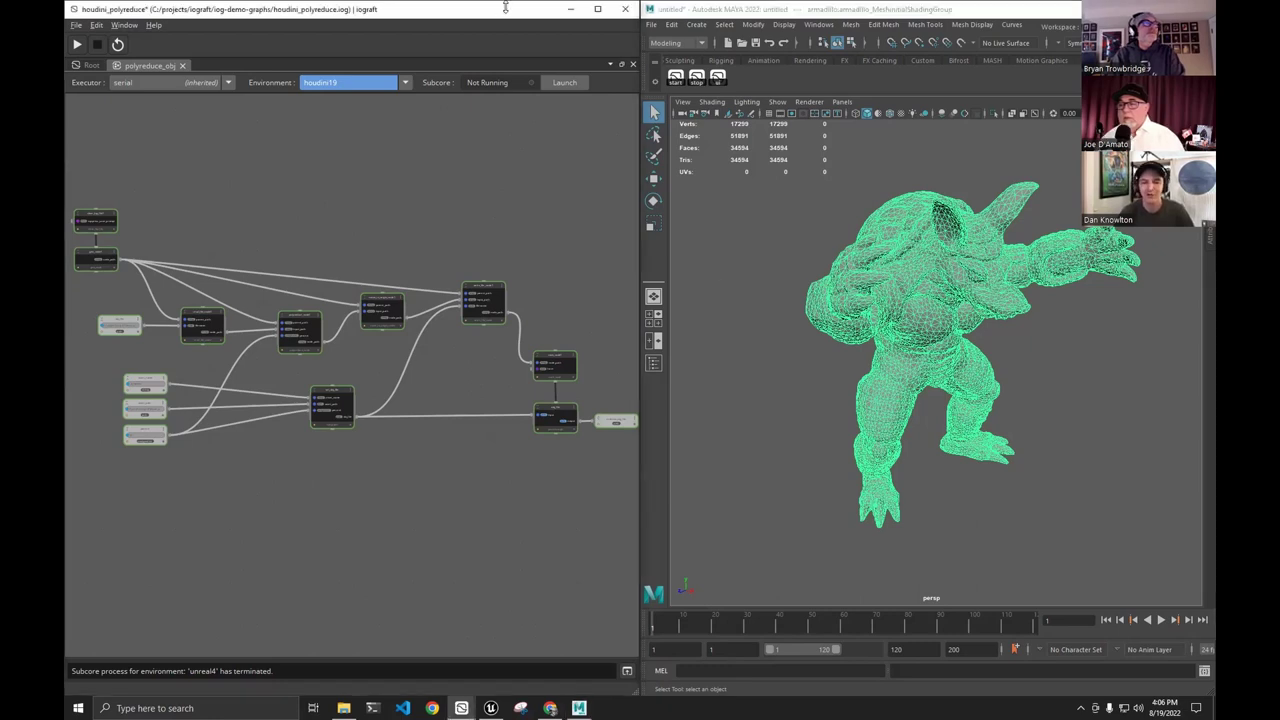
{"action": "key", "text": "super+Down"}
{"action": "left_click", "coordinate": [653, 21]}
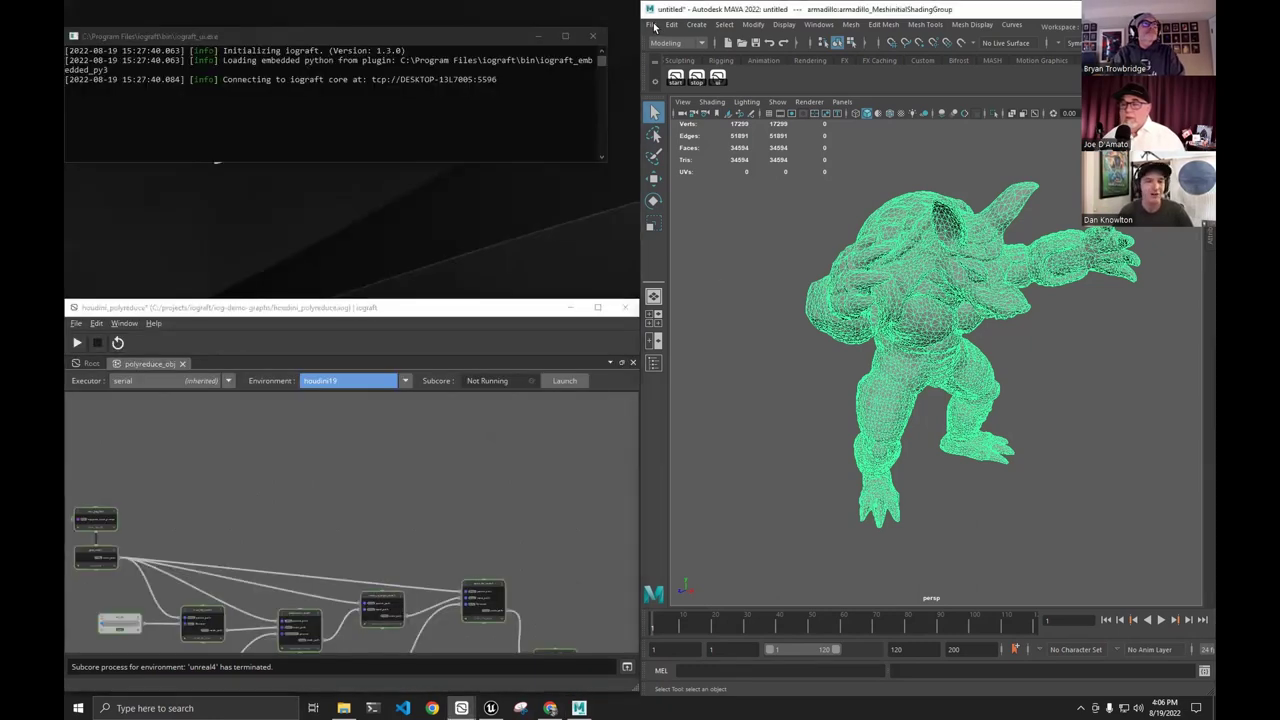
{"action": "key", "text": "super+Down"}
Show the overview of all open windows and virtual desktops.
{"action": "left_click", "coordinate": [547, 76]}
{"action": "right_click", "coordinate": [596, 185]}
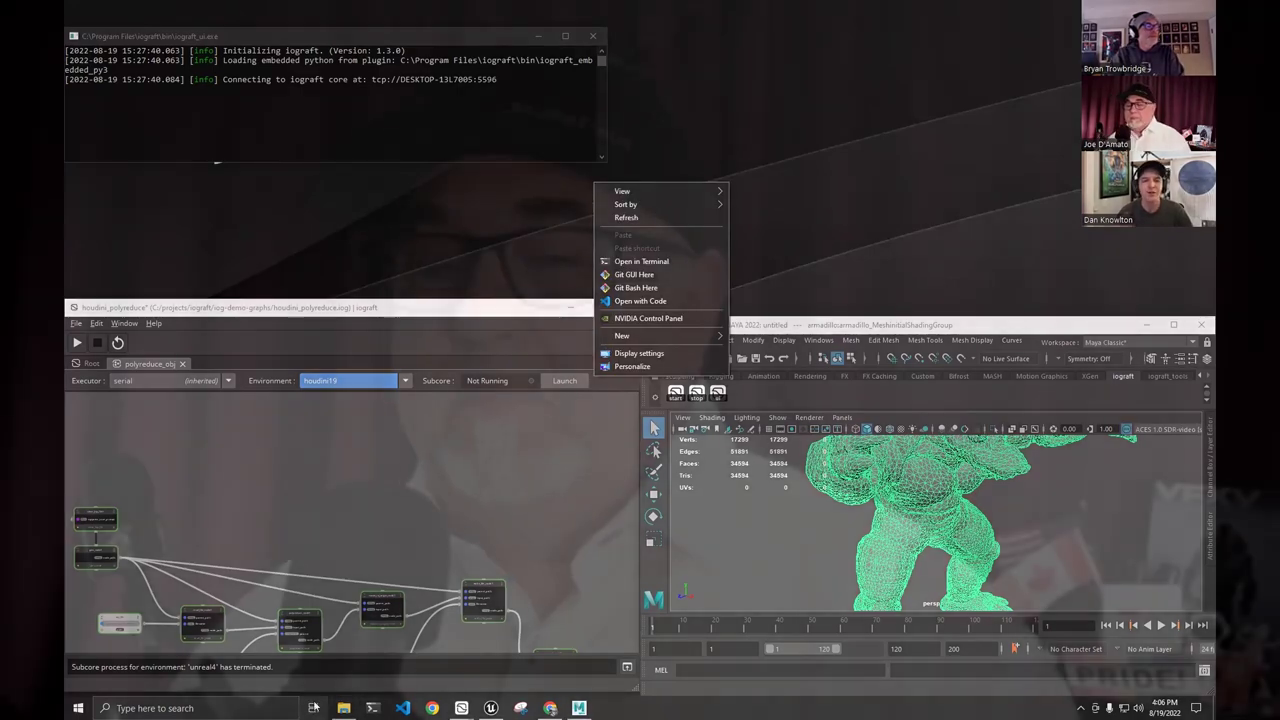
{"action": "left_click", "coordinate": [313, 708]}
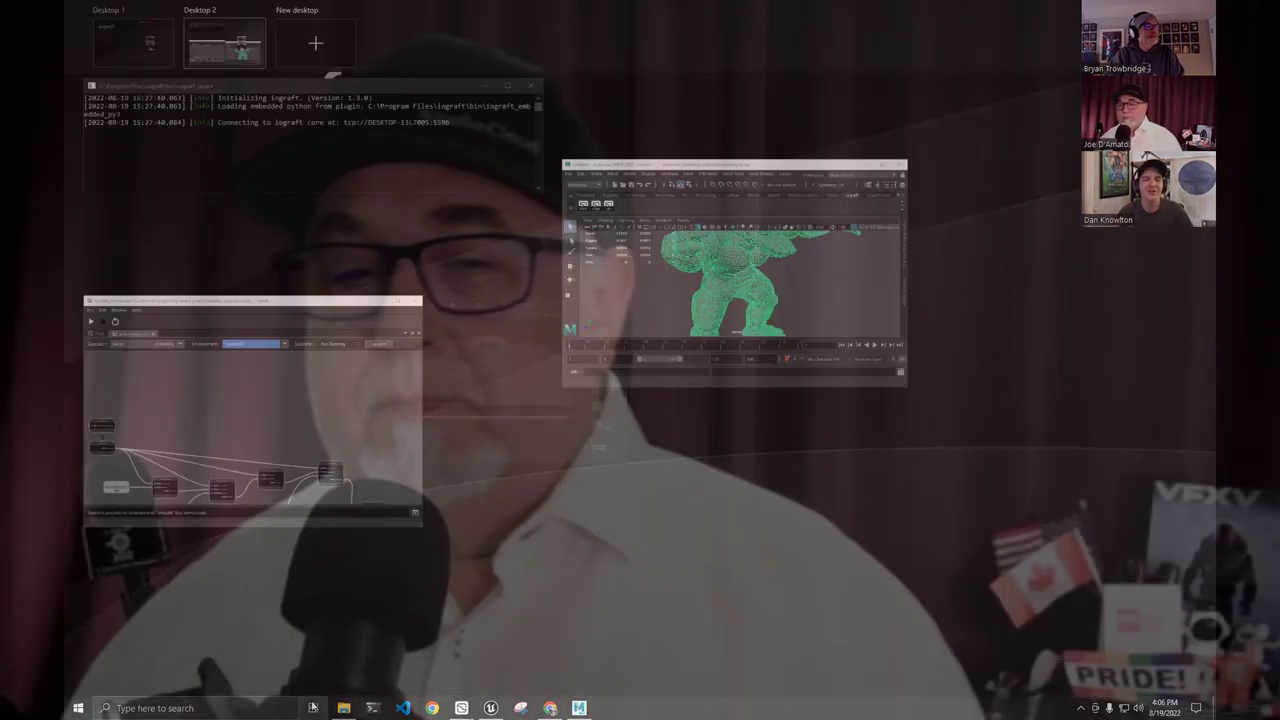